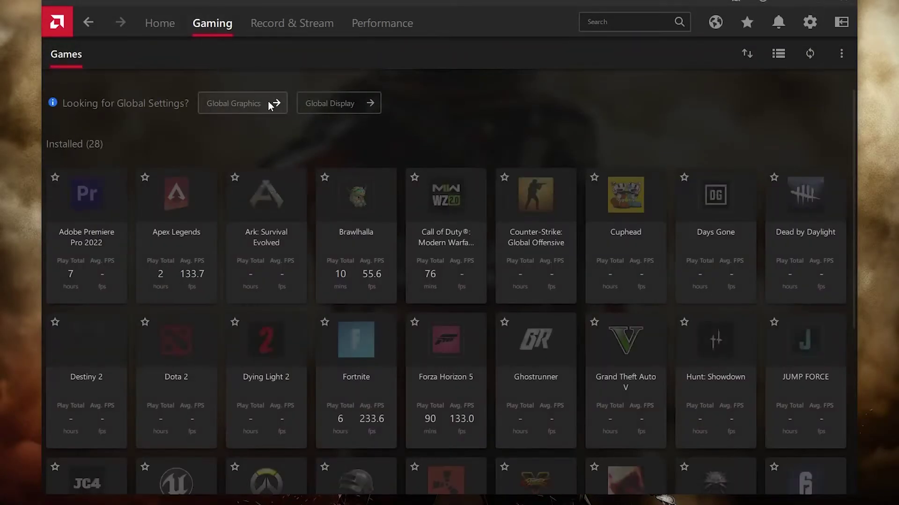
- Apply the Gaming profile in the global graphics settings and leave Radeon Anti-Lag enabled
{"action": "left_click", "coordinate": [247, 104]}
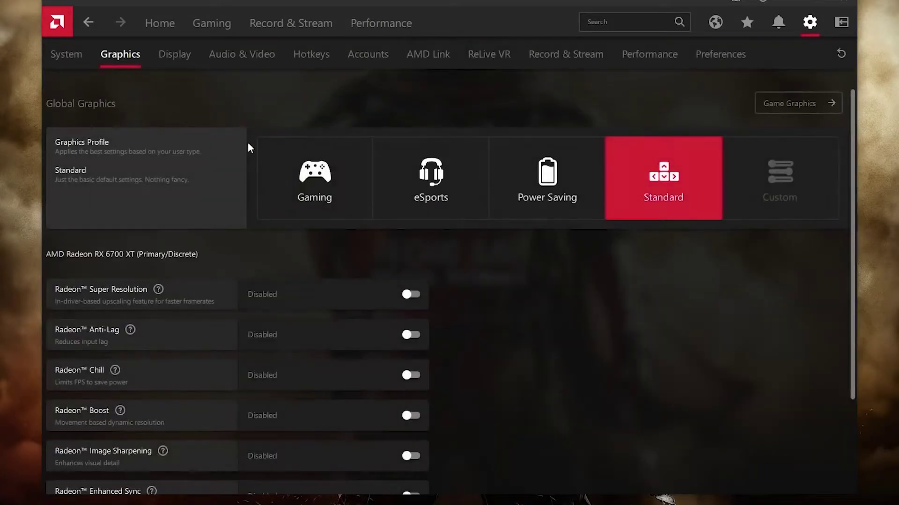
{"action": "left_click", "coordinate": [307, 189]}
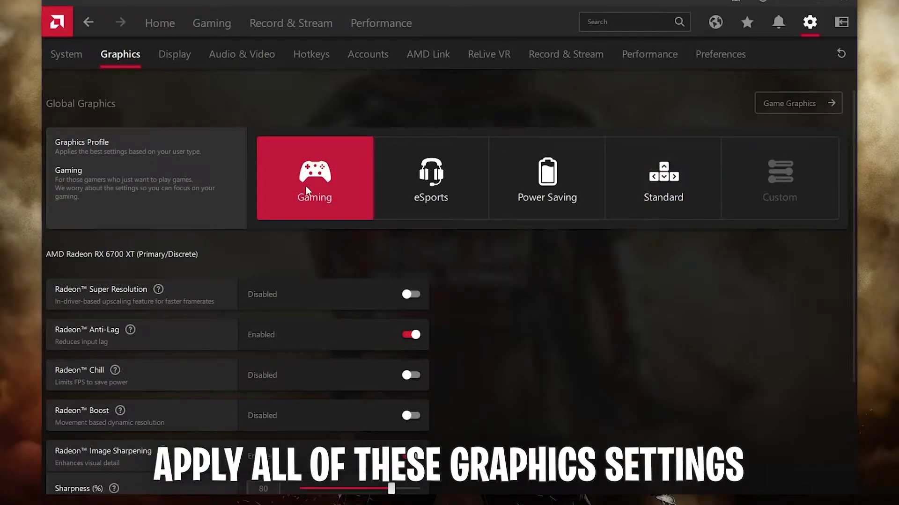
{"action": "scroll", "coordinate": [230, 203], "scroll_direction": "down", "scroll_amount": 3}
{"action": "left_click", "coordinate": [393, 184]}
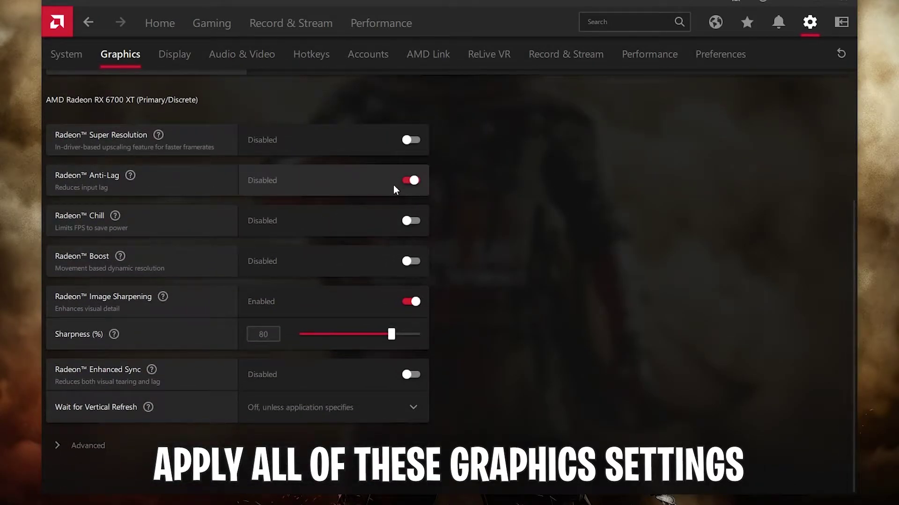
{"action": "left_click", "coordinate": [407, 183]}
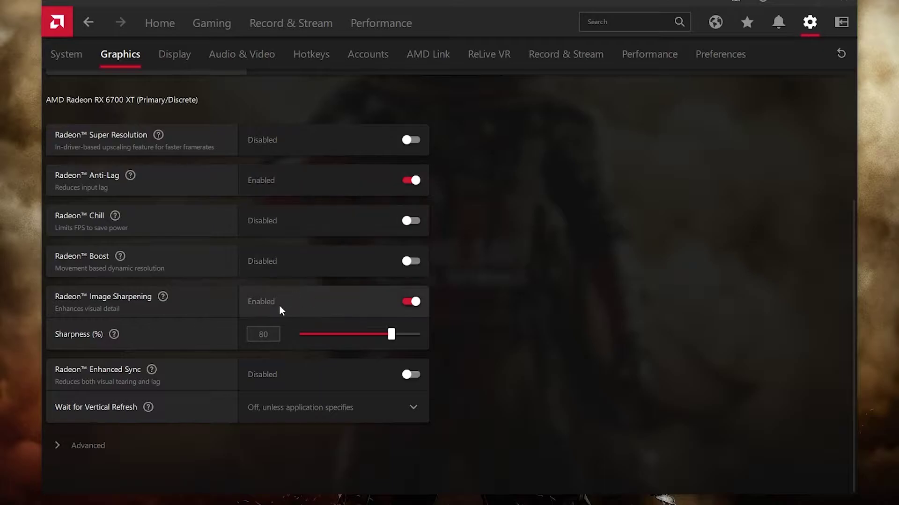
- Enable Radeon Image Sharpening at 80% sharpness and set Wait for Vertical Refresh to Always off
{"action": "left_click", "coordinate": [410, 302]}
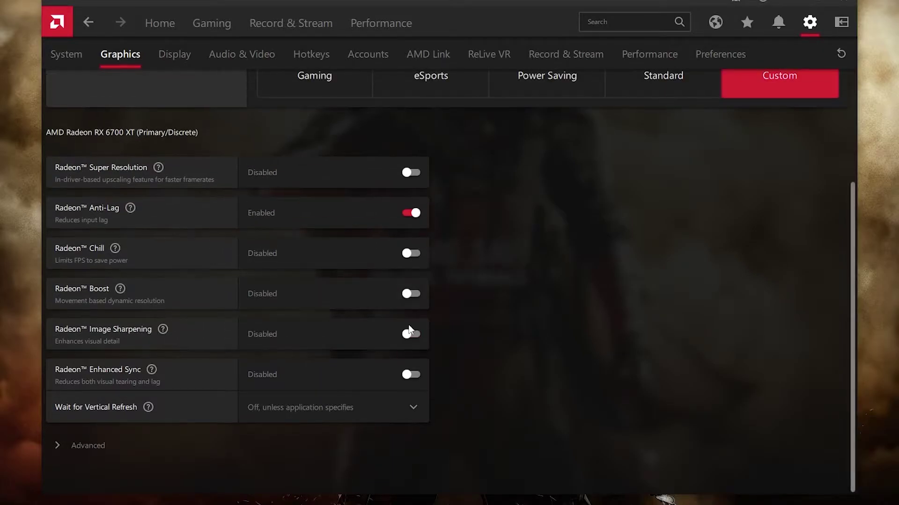
{"action": "left_click", "coordinate": [408, 336]}
{"action": "mouse_move", "coordinate": [391, 367]}
{"action": "left_mouse_down"}
{"action": "mouse_move", "coordinate": [363, 367]}
{"action": "mouse_move", "coordinate": [391, 368]}
{"action": "left_mouse_up"}
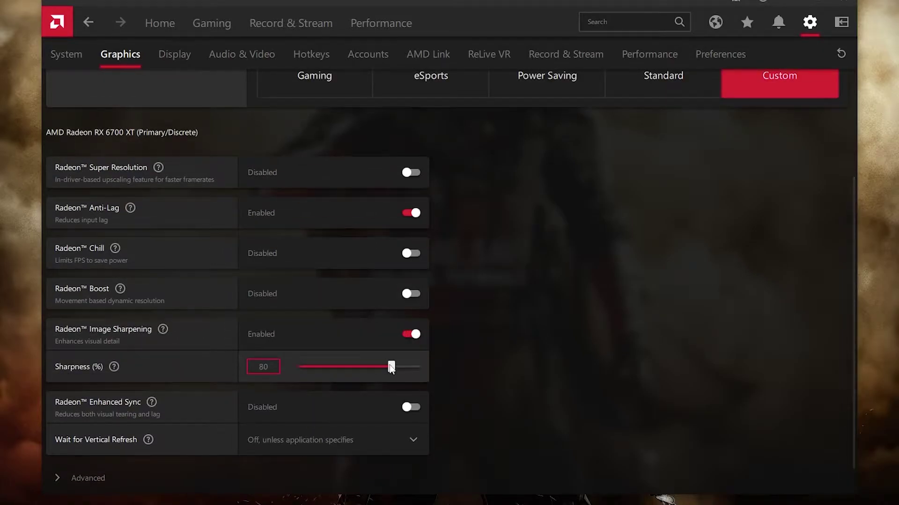
{"action": "left_click", "coordinate": [327, 443]}
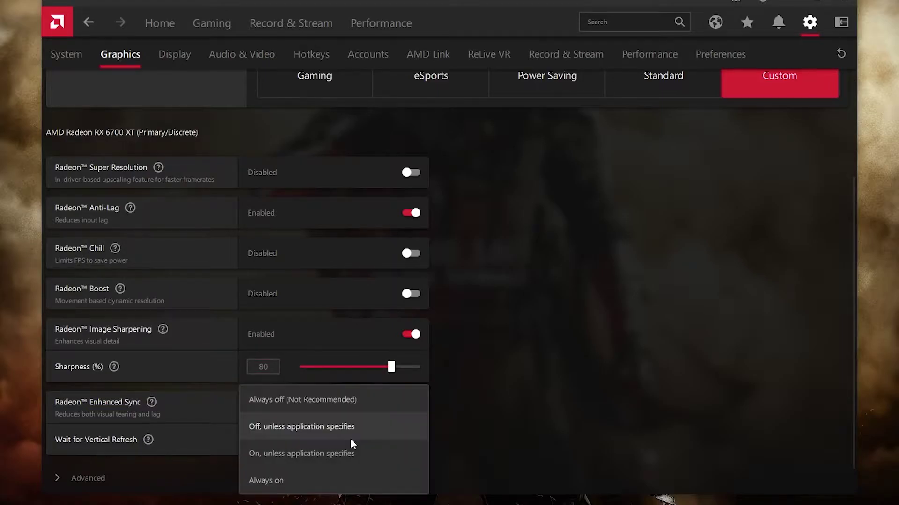
{"action": "left_click", "coordinate": [300, 406]}
- In the advanced graphics settings, set Anti-Aliasing to Use application settings and the Anti-Aliasing Method to Multisampling
{"action": "left_click", "coordinate": [94, 478]}
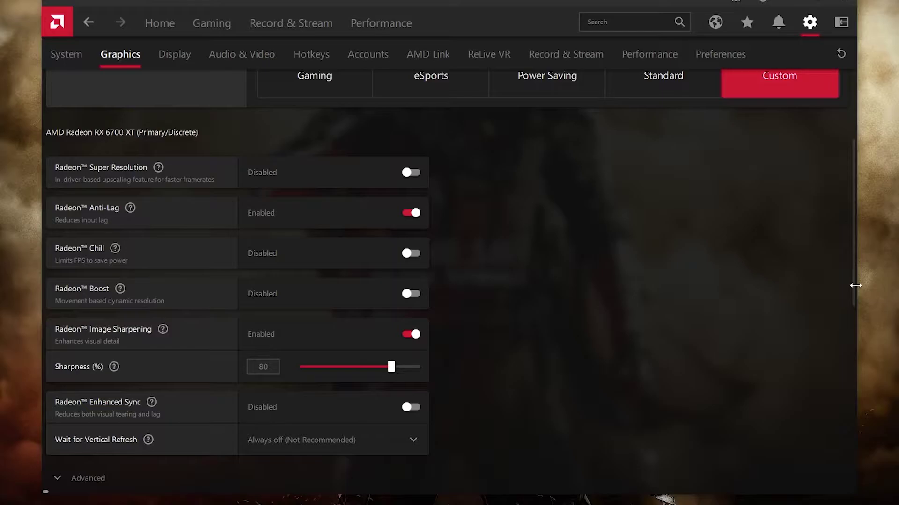
{"action": "left_click_drag", "start_coordinate": [852, 287], "coordinate": [834, 436]}
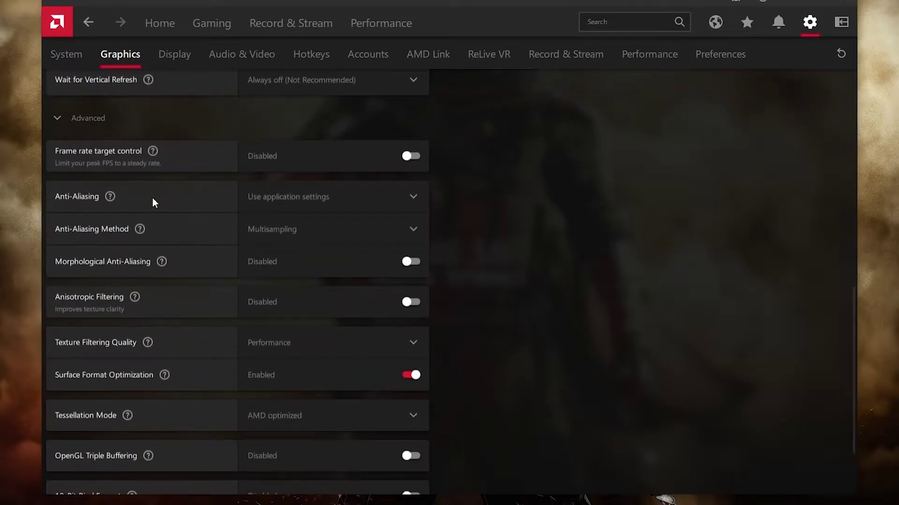
{"action": "left_click", "coordinate": [310, 202]}
{"action": "left_click", "coordinate": [313, 204]}
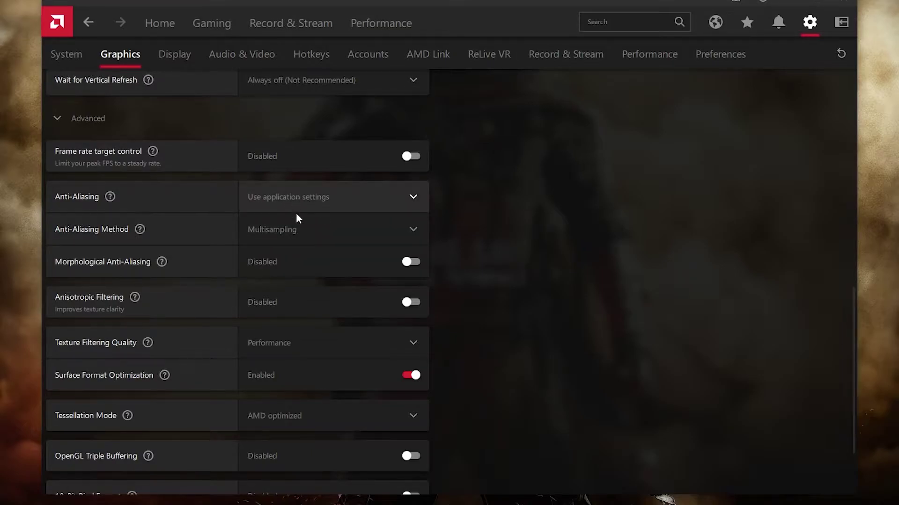
{"action": "left_click", "coordinate": [315, 227]}
{"action": "left_click", "coordinate": [315, 259]}
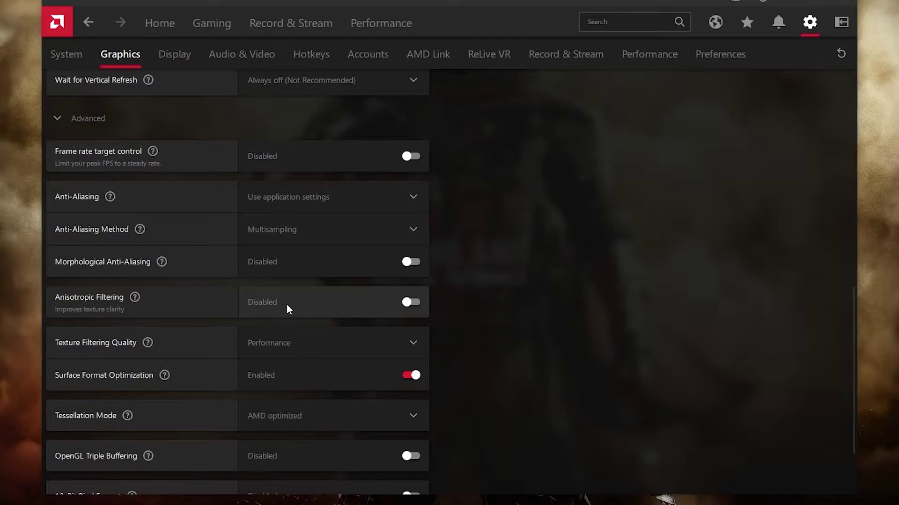
- Set Texture Filtering Quality to Performance and leave Surface Format Optimization enabled
{"action": "left_click", "coordinate": [404, 352]}
{"action": "left_click", "coordinate": [272, 428]}
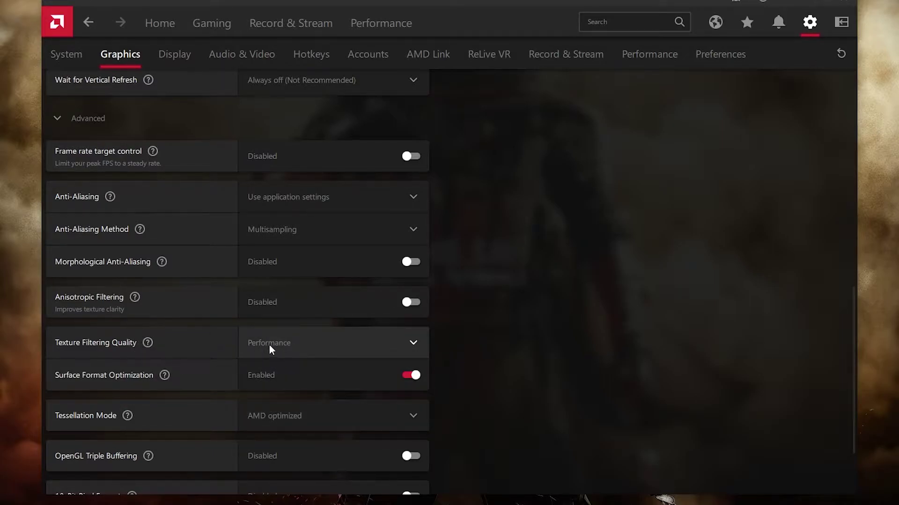
{"action": "left_click", "coordinate": [271, 375]}
{"action": "left_click", "coordinate": [403, 375]}
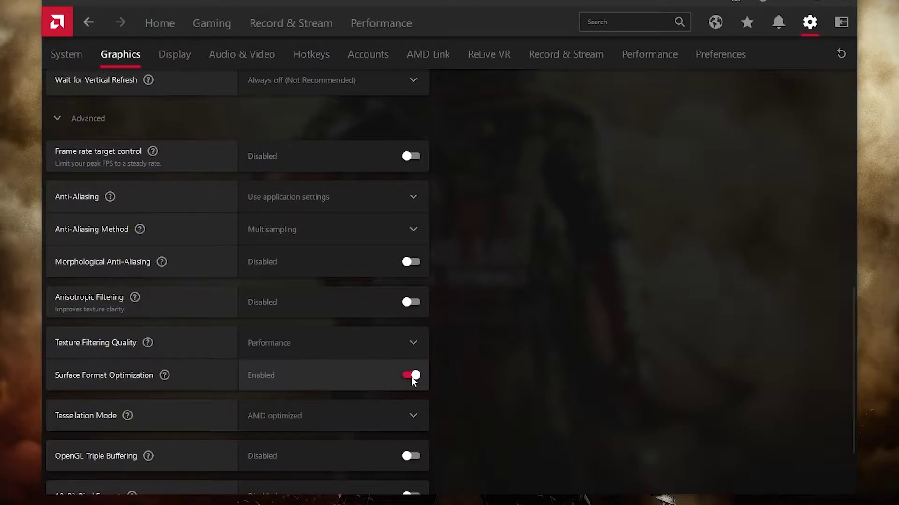
- Set Tessellation Mode to Override application settings with a Maximum Tessellation Level of 2x
{"action": "scroll", "coordinate": [406, 375], "scroll_direction": "down", "scroll_amount": 1}
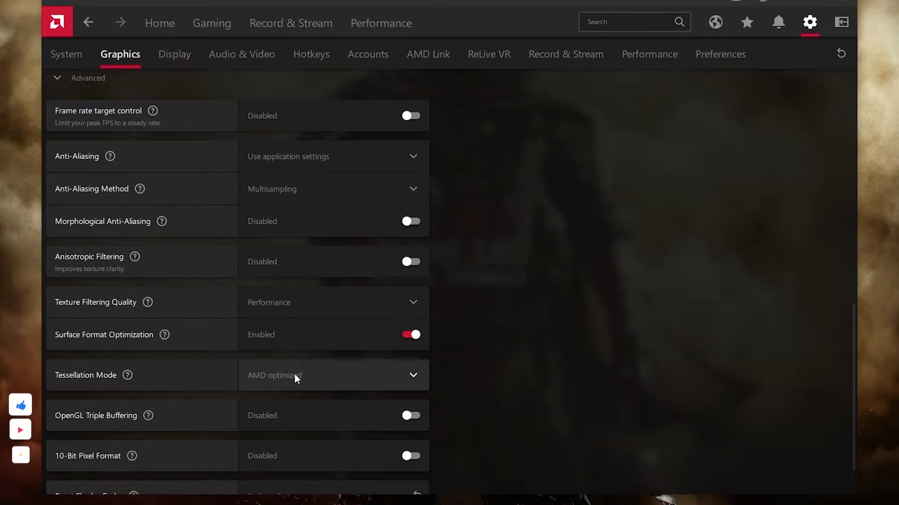
{"action": "left_click", "coordinate": [295, 375]}
{"action": "left_click", "coordinate": [301, 459]}
{"action": "scroll", "coordinate": [323, 396], "scroll_direction": "down", "scroll_amount": 1}
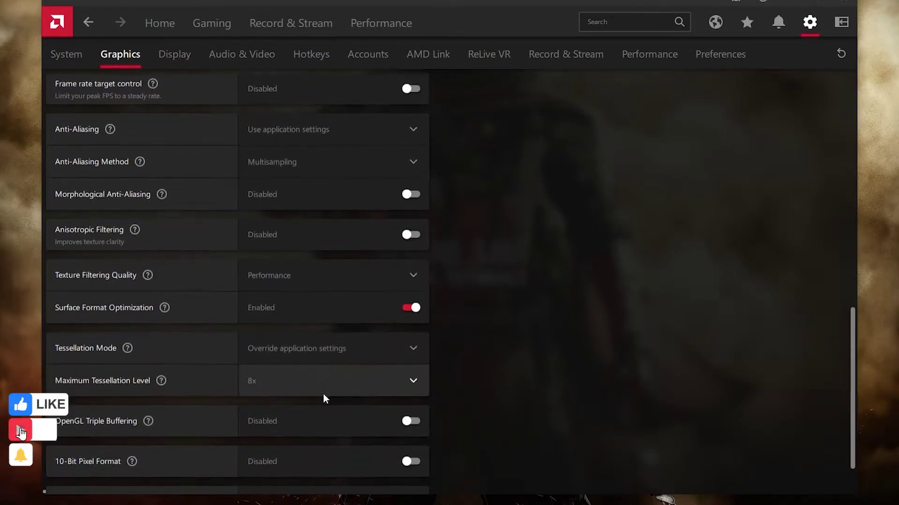
{"action": "left_click", "coordinate": [290, 371]}
{"action": "left_click", "coordinate": [271, 322]}
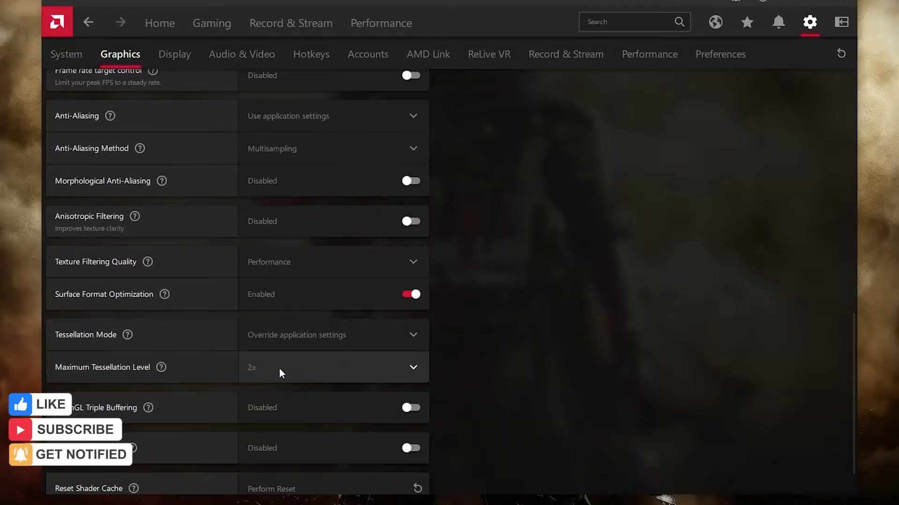
- Reset the shader cache and confirm clearing it
{"action": "scroll", "coordinate": [277, 370], "scroll_direction": "down", "scroll_amount": 1}
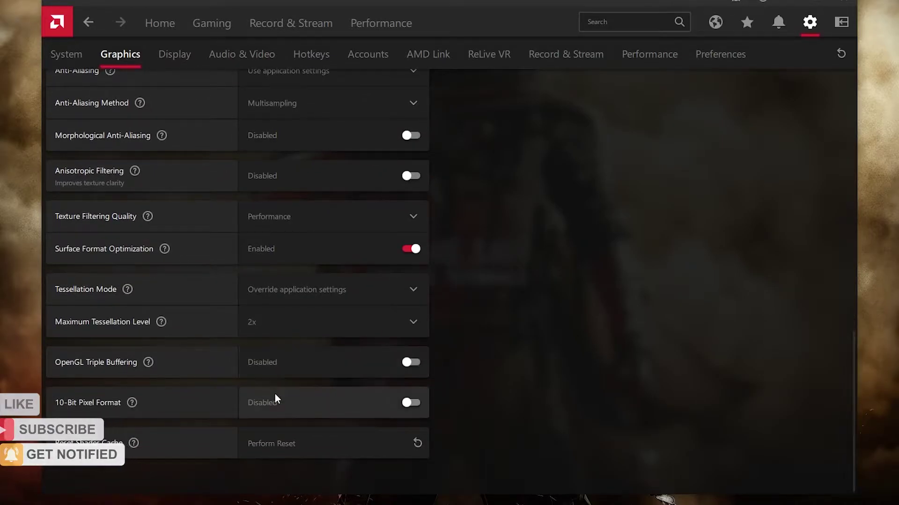
{"action": "left_click", "coordinate": [392, 445]}
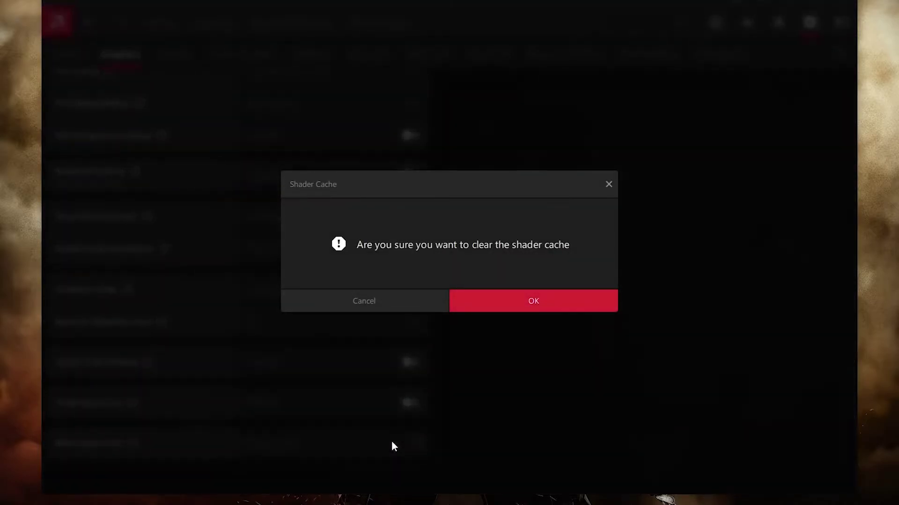
{"action": "left_click", "coordinate": [505, 304]}
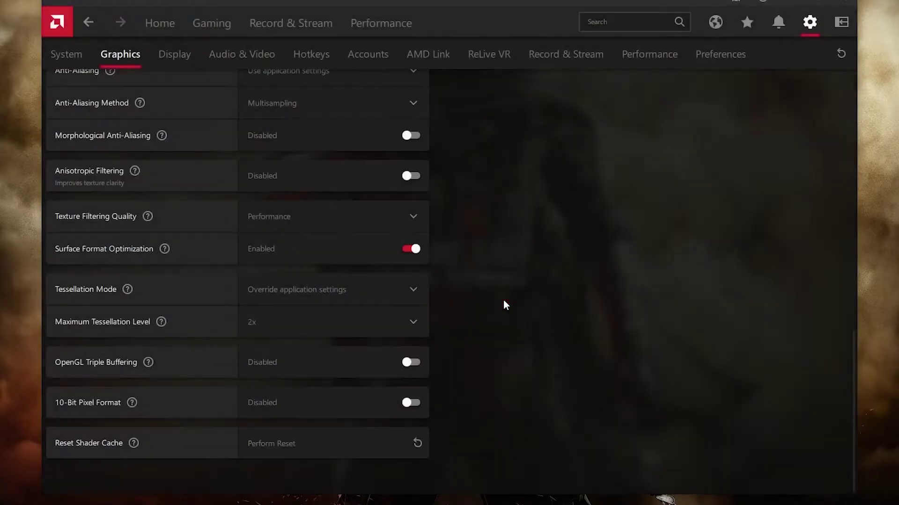
- In the display settings, set Color Depth to 8 bpc and Display Color Enhancement to Disabled
{"action": "left_click", "coordinate": [184, 55]}
{"action": "scroll", "coordinate": [215, 129], "scroll_direction": "down", "scroll_amount": 1}
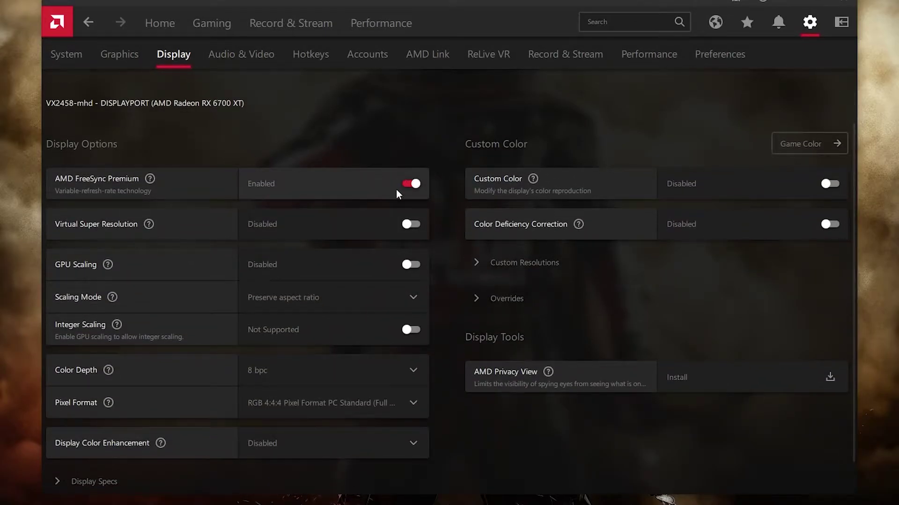
{"action": "left_click", "coordinate": [290, 369]}
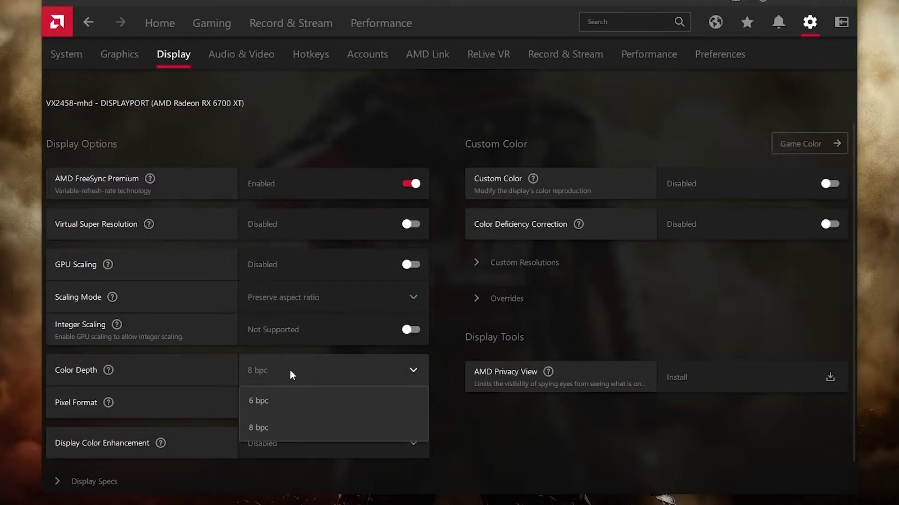
{"action": "left_click", "coordinate": [276, 427]}
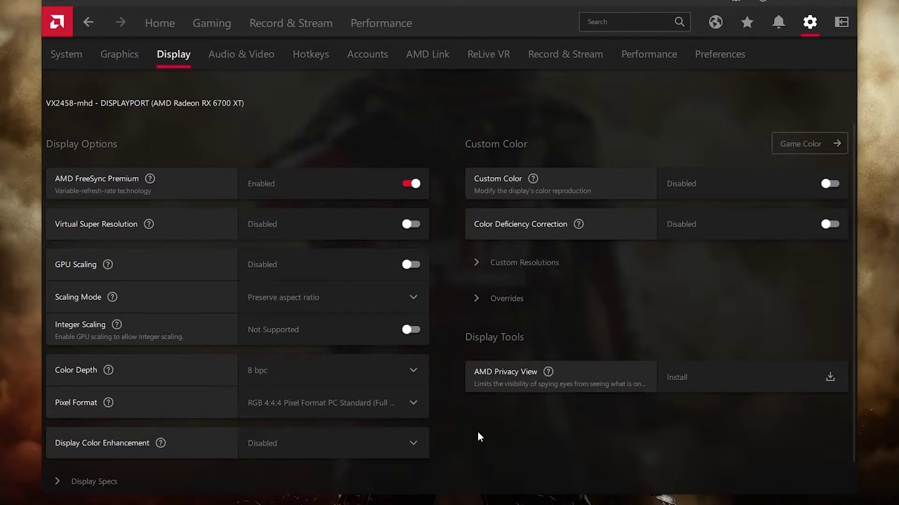
{"action": "left_click", "coordinate": [280, 442]}
{"action": "left_click", "coordinate": [278, 453]}
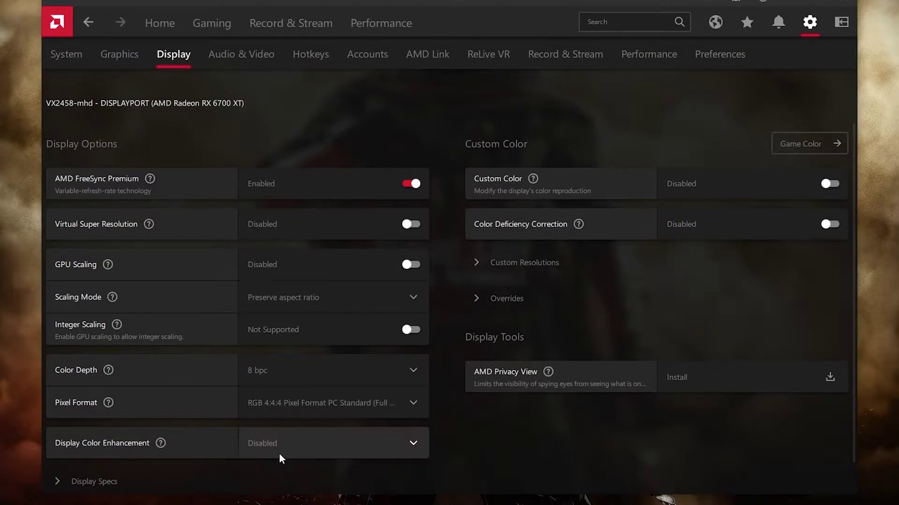
- Enable Custom Color for the display and set Contrast to 105 and Saturation to 140
{"action": "left_click", "coordinate": [830, 184]}
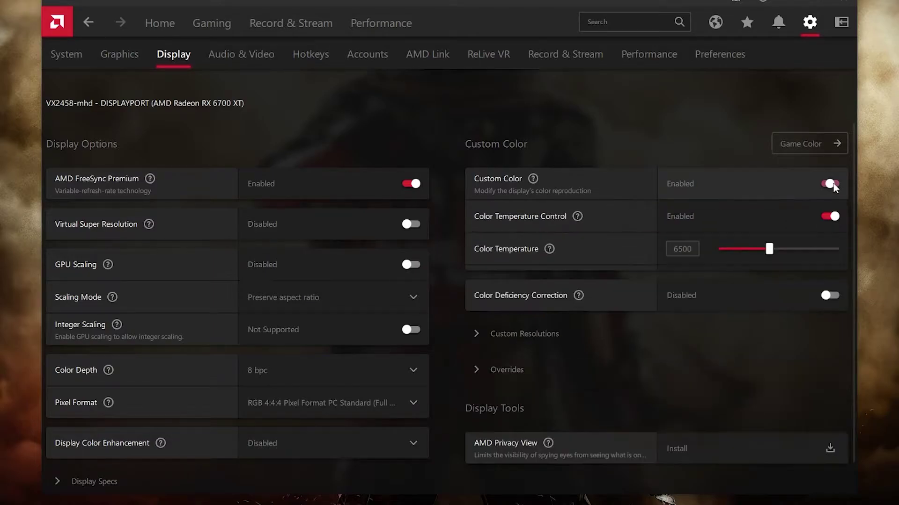
{"action": "scroll", "coordinate": [825, 233], "scroll_direction": "down", "scroll_amount": 3}
{"action": "scroll", "coordinate": [826, 233], "scroll_direction": "up", "scroll_amount": 1}
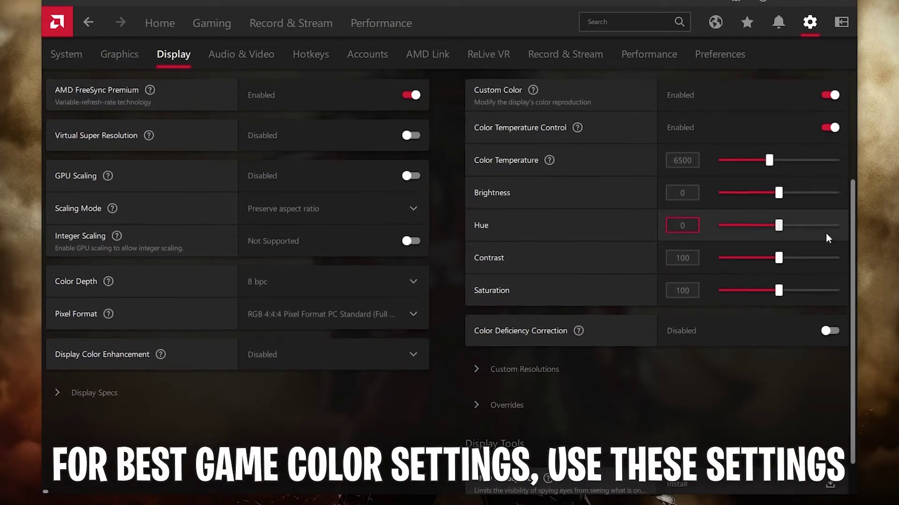
{"action": "left_click", "coordinate": [691, 160]}
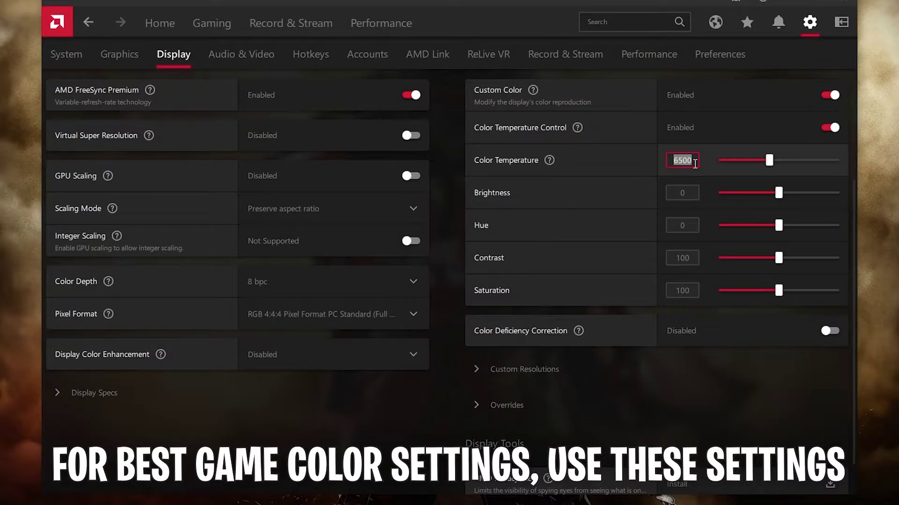
{"action": "double_click", "coordinate": [683, 258]}
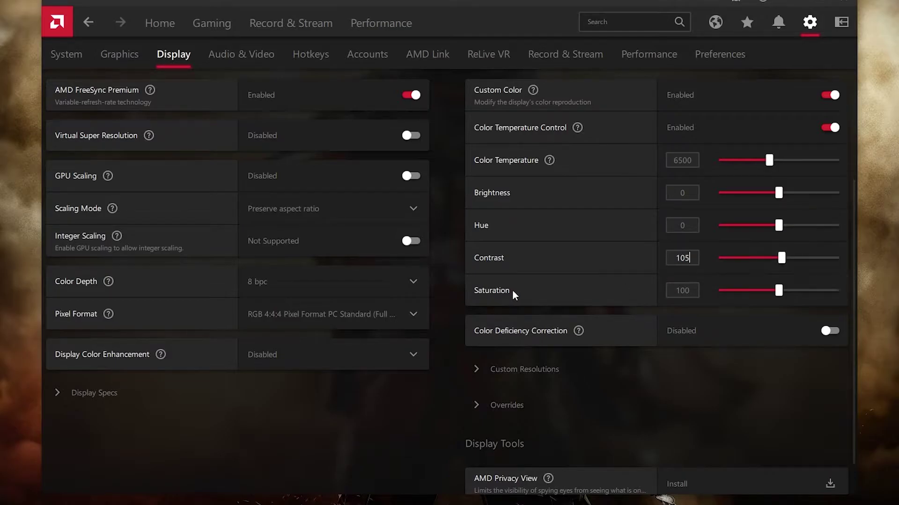
{"action": "double_click", "coordinate": [675, 291]}
{"action": "type", "text": "140"}
{"action": "key", "text": "Return"}
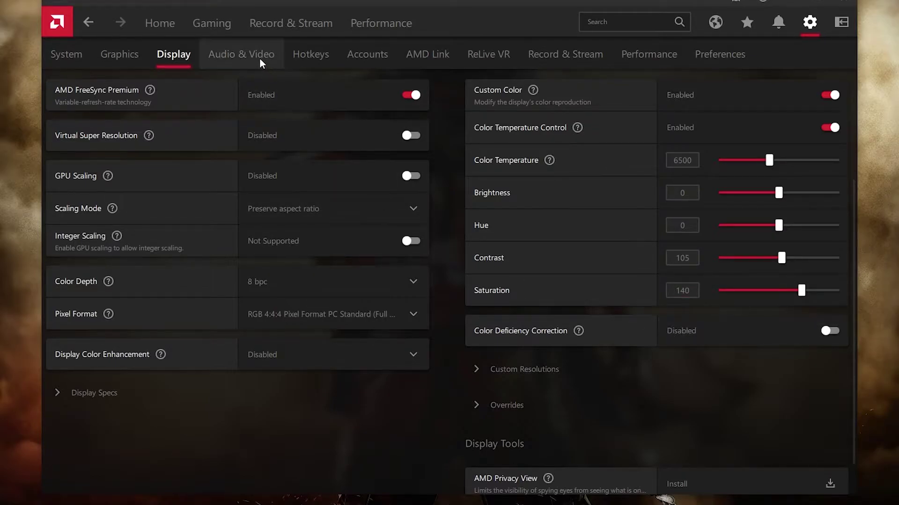
- Look over the Audio & Video settings, and disable the use of hotkeys in the Hotkeys settings
{"action": "left_click", "coordinate": [277, 57]}
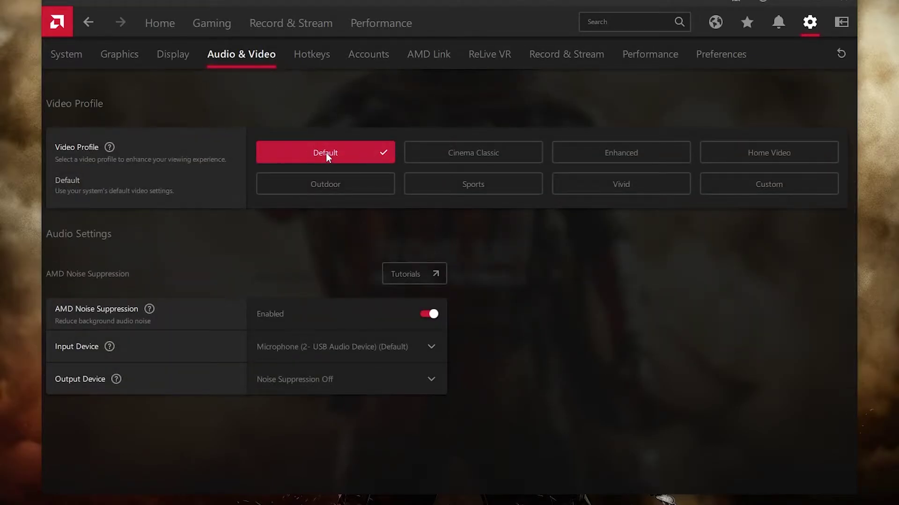
{"action": "left_click", "coordinate": [309, 60]}
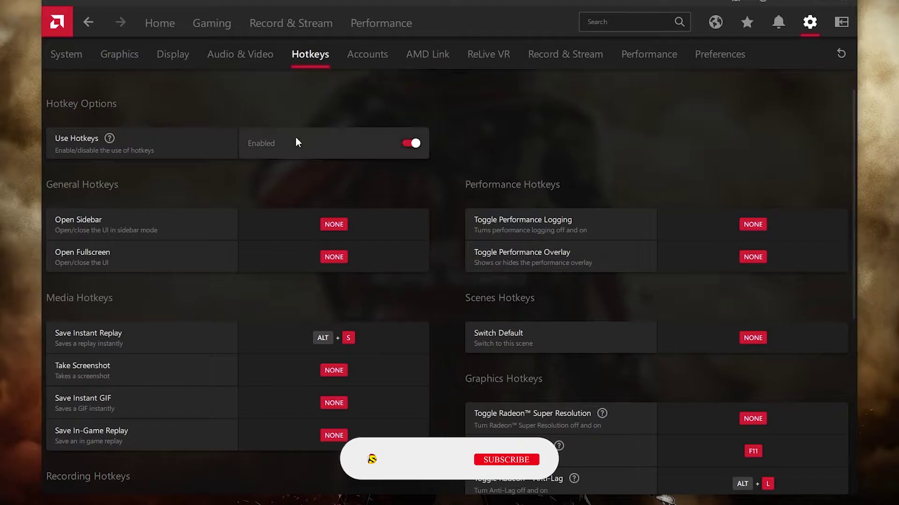
{"action": "scroll", "coordinate": [342, 226], "scroll_direction": "down", "scroll_amount": 6}
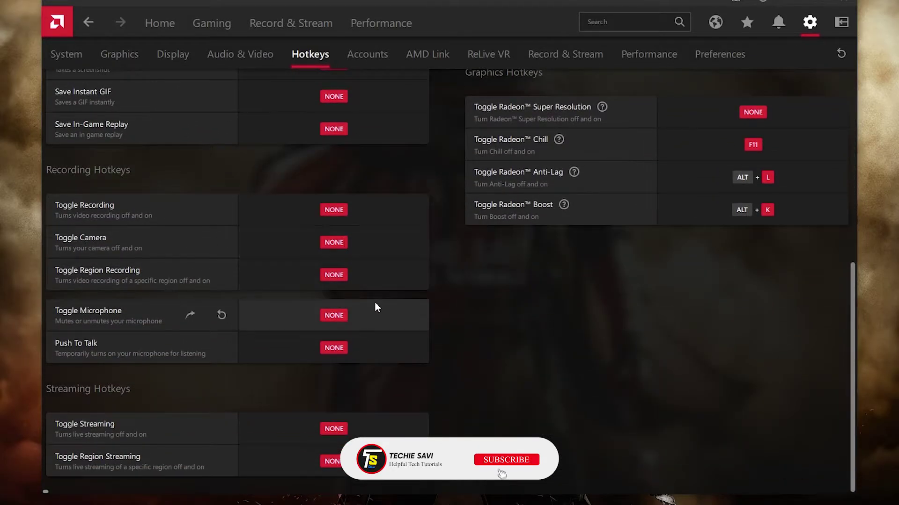
{"action": "scroll", "coordinate": [336, 328], "scroll_direction": "up", "scroll_amount": 7}
{"action": "left_click", "coordinate": [397, 145]}
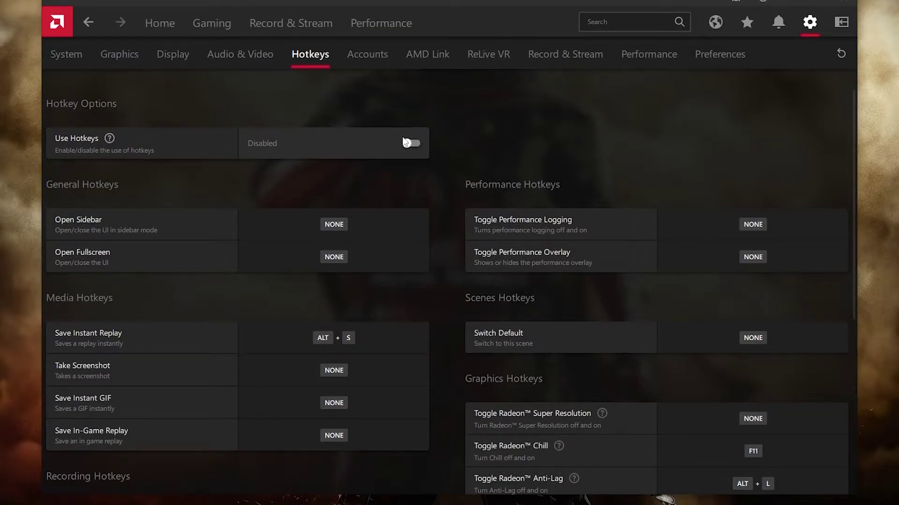
- Turn Record Desktop off in the Record & Stream settings
{"action": "left_click", "coordinate": [482, 55]}
{"action": "left_click", "coordinate": [560, 61]}
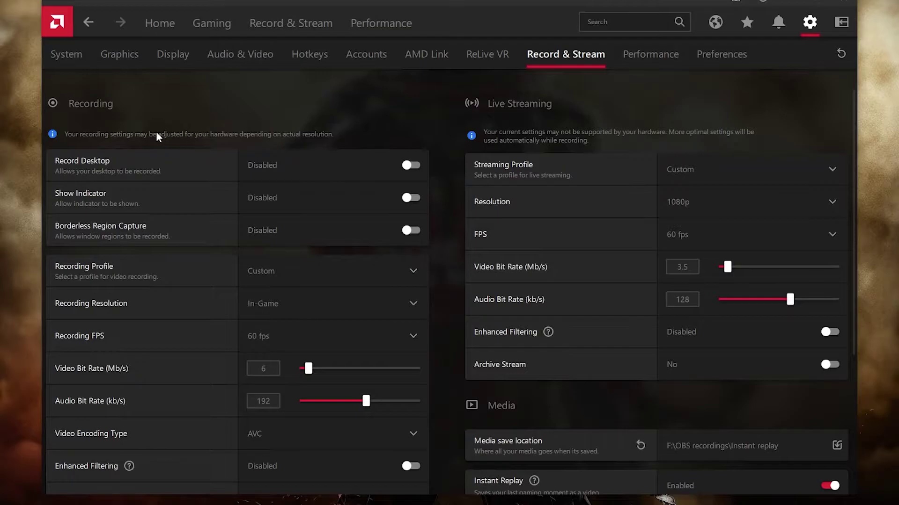
{"action": "left_click", "coordinate": [410, 167]}
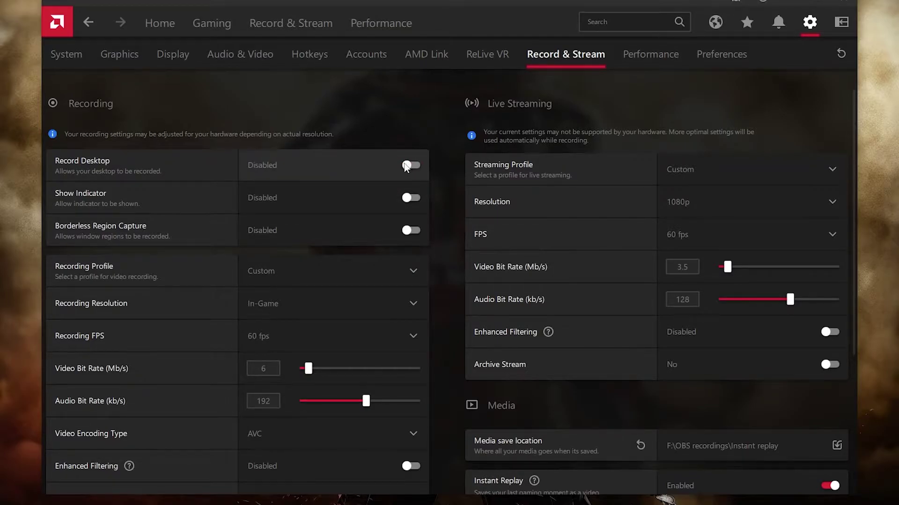
- Turn off Hide Metrics Overlay During Logging in the Performance settings
{"action": "left_click", "coordinate": [652, 61]}
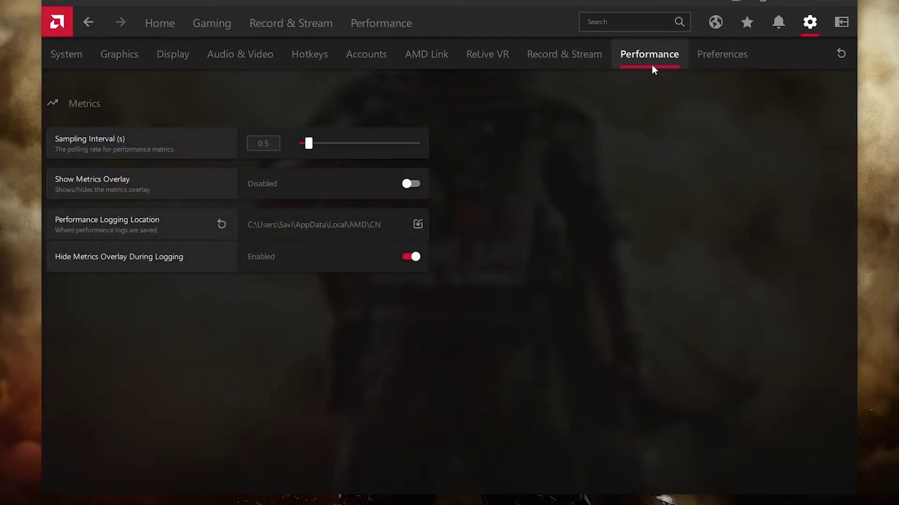
{"action": "left_click_drag", "start_coordinate": [321, 145], "coordinate": [267, 145]}
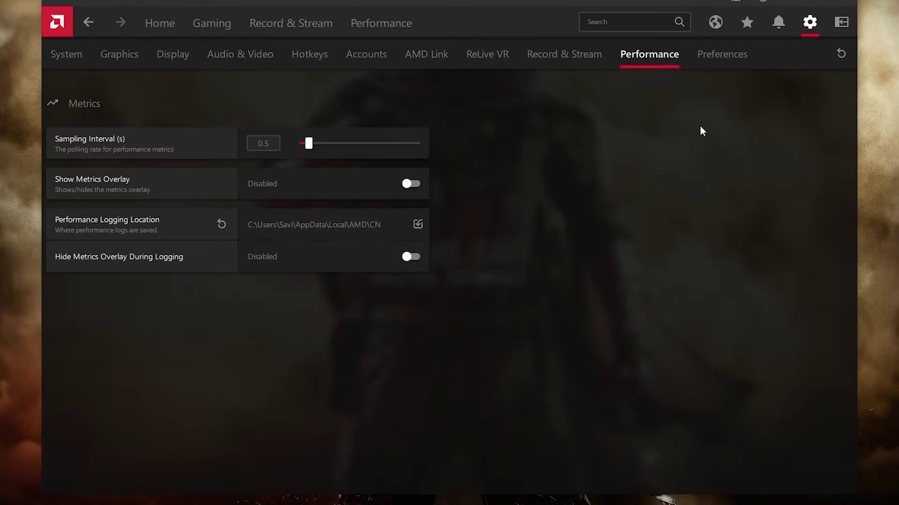
- In the Preferences settings, disable Web Browser, System Tray Menu, Advertisements and Toast Notifications
{"action": "left_click", "coordinate": [710, 68]}
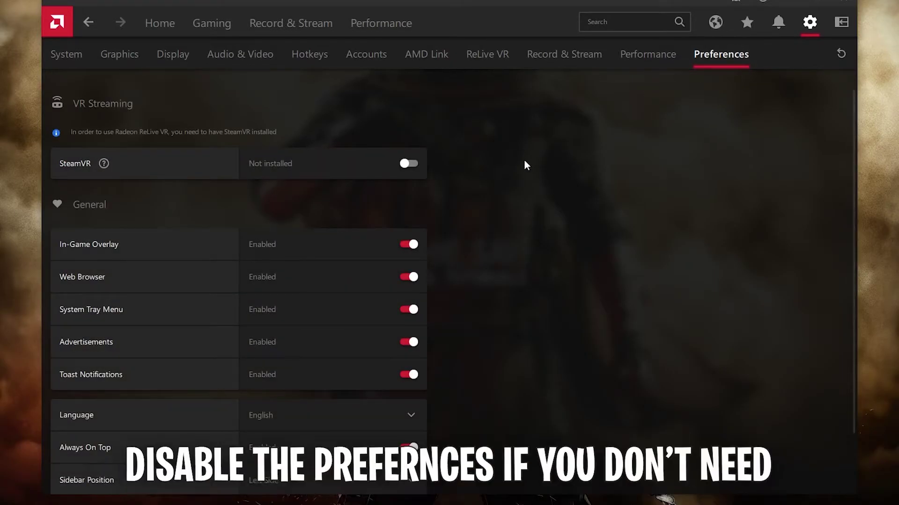
{"action": "scroll", "coordinate": [411, 205], "scroll_direction": "down", "scroll_amount": 1}
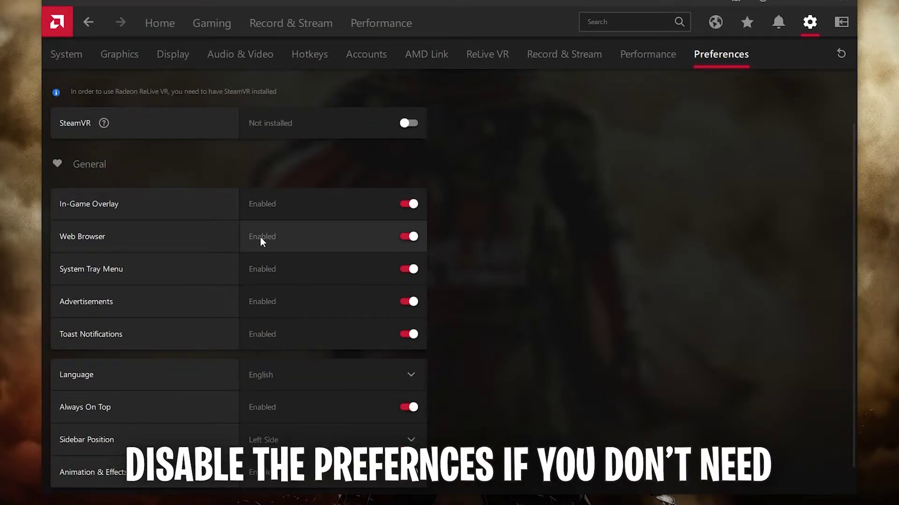
{"action": "left_click", "coordinate": [389, 242]}
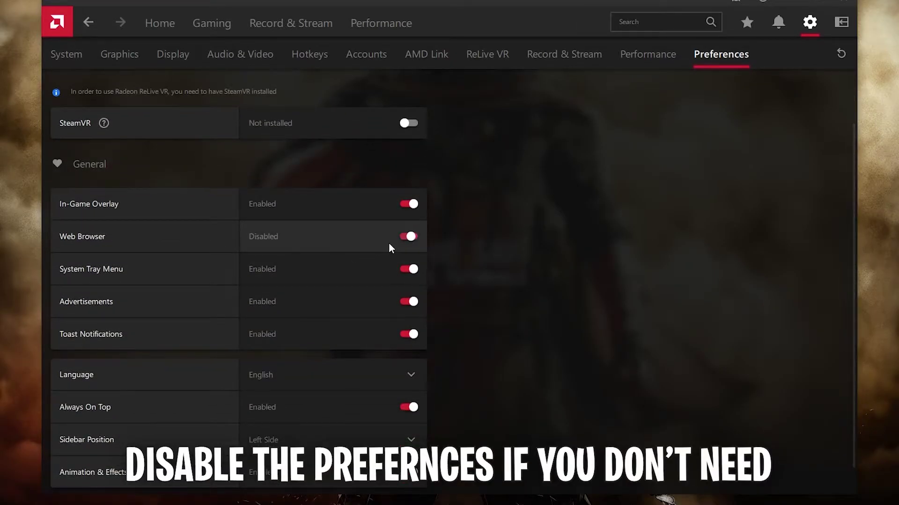
{"action": "left_click", "coordinate": [409, 269]}
{"action": "left_click", "coordinate": [408, 302]}
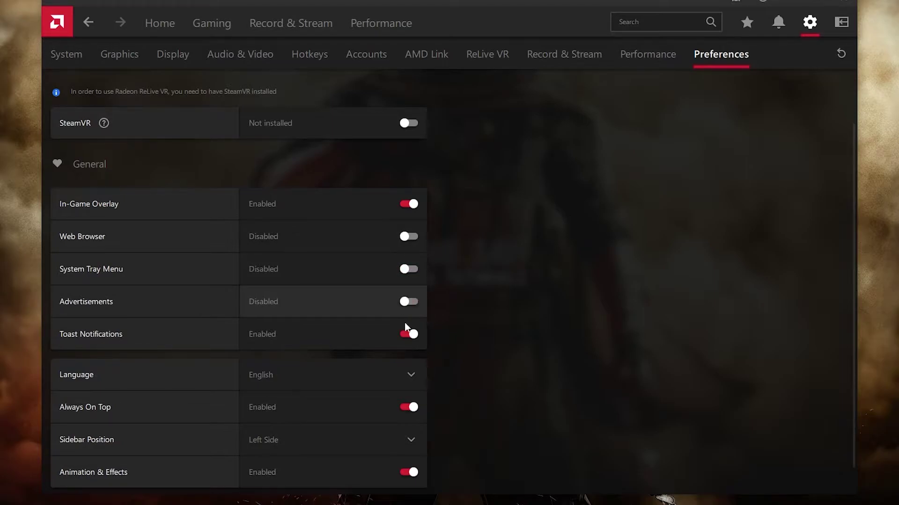
{"action": "left_click", "coordinate": [407, 335]}
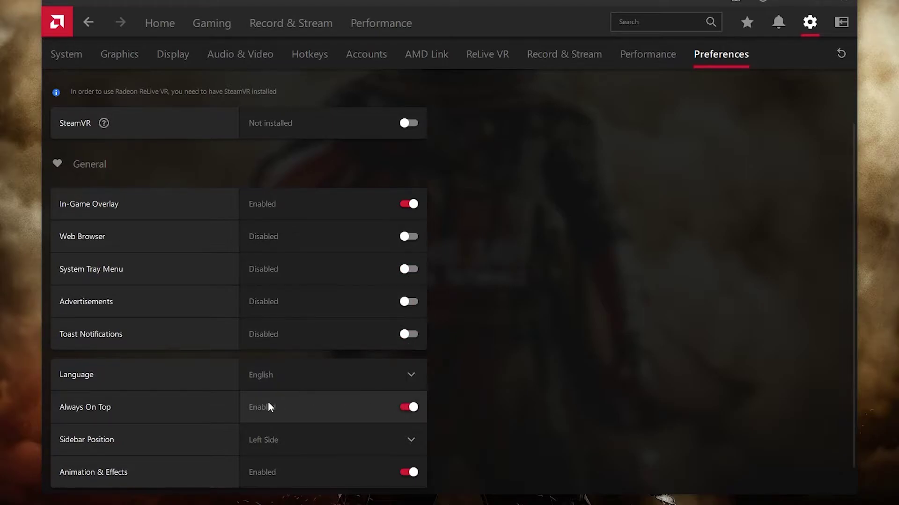
- Disable Always On Top and Animation & Effects in Preferences, and return to the Home page
{"action": "left_click", "coordinate": [406, 414]}
{"action": "scroll", "coordinate": [141, 463], "scroll_direction": "down", "scroll_amount": 1}
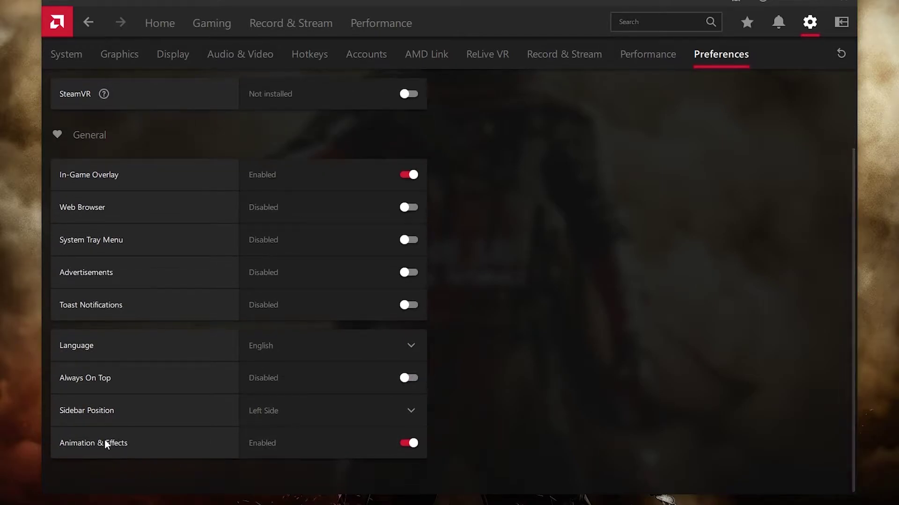
{"action": "left_click", "coordinate": [390, 447]}
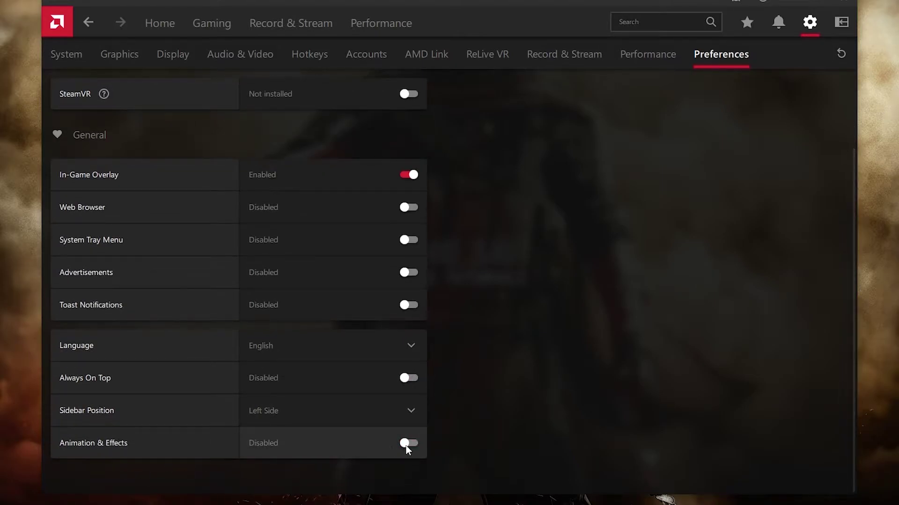
{"action": "left_click", "coordinate": [157, 26]}
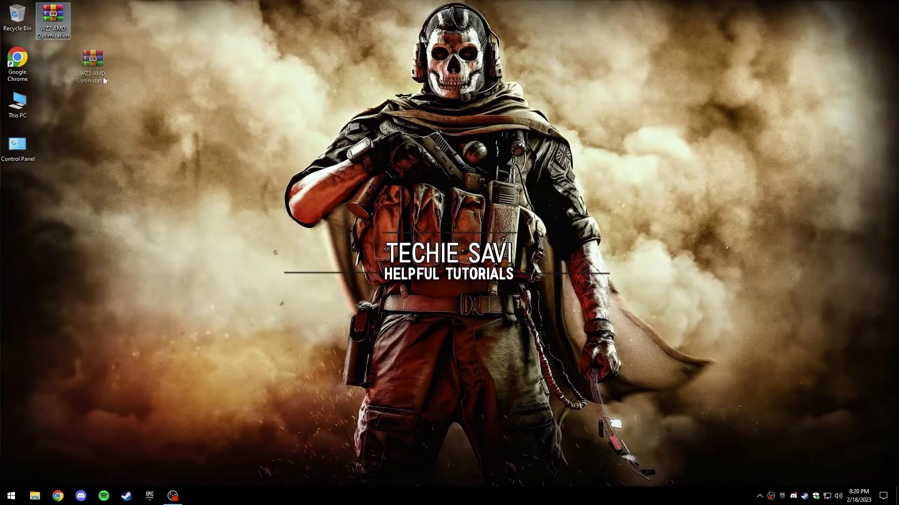
- Extract the WZ2 AMD Optimization folder from its RAR archive onto the desktop
{"action": "left_click_drag", "start_coordinate": [103, 77], "coordinate": [158, 171]}
{"action": "left_click_drag", "start_coordinate": [110, 114], "coordinate": [174, 153]}
{"action": "right_click", "coordinate": [156, 160]}
{"action": "left_click", "coordinate": [171, 165]}
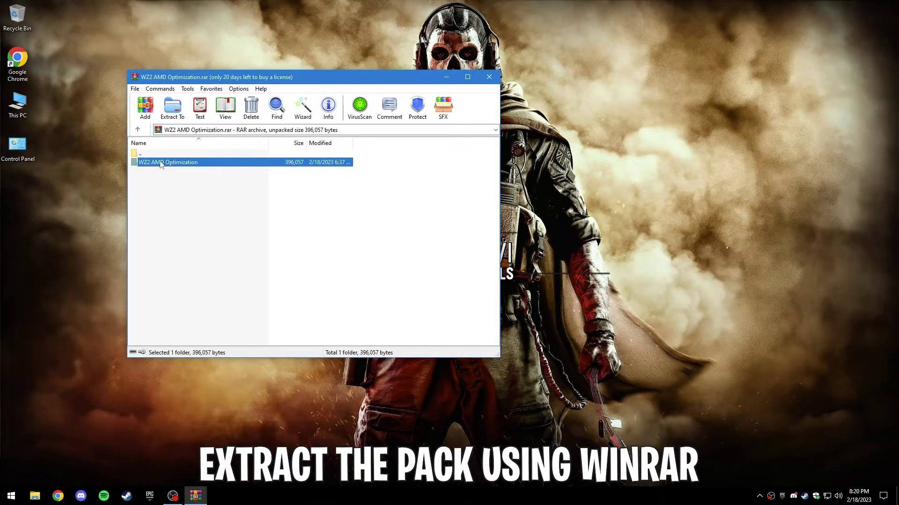
{"action": "left_click_drag", "start_coordinate": [406, 173], "coordinate": [178, 212]}
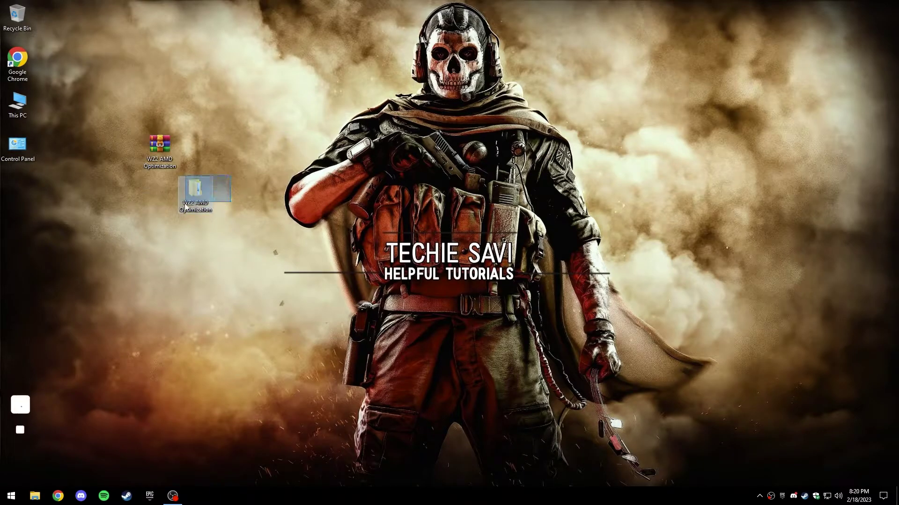
- Add the Disable Limited User Account Control (UAC) file from the extracted pack's "1 - Important Step To Do!" folder to the registry
{"action": "double_click", "coordinate": [198, 193]}
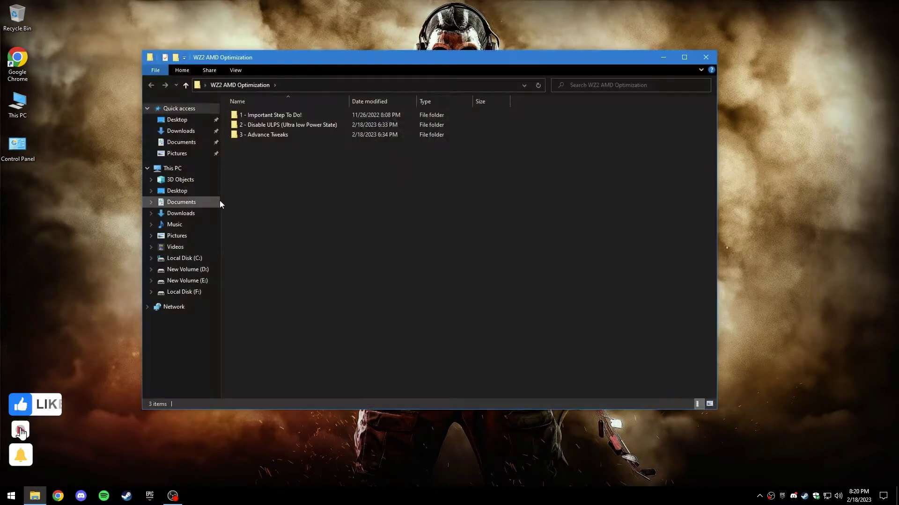
{"action": "left_click", "coordinate": [280, 118]}
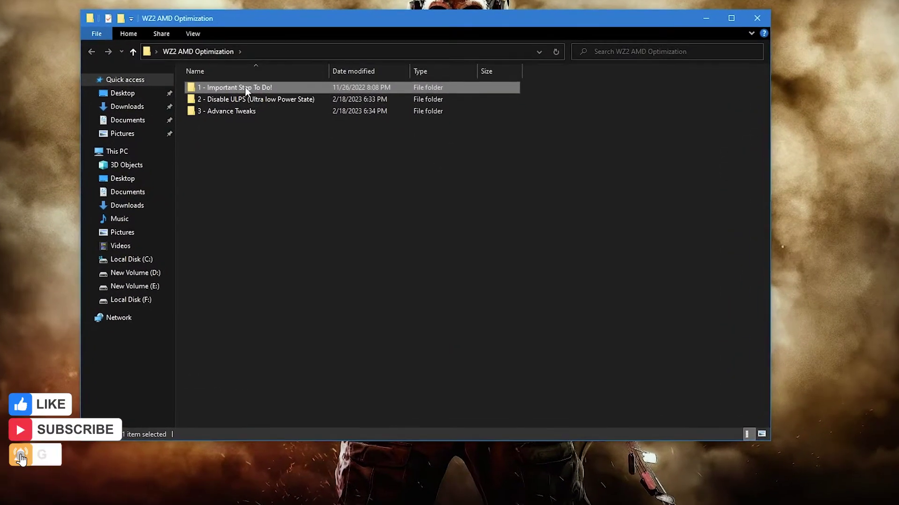
{"action": "double_click", "coordinate": [247, 89]}
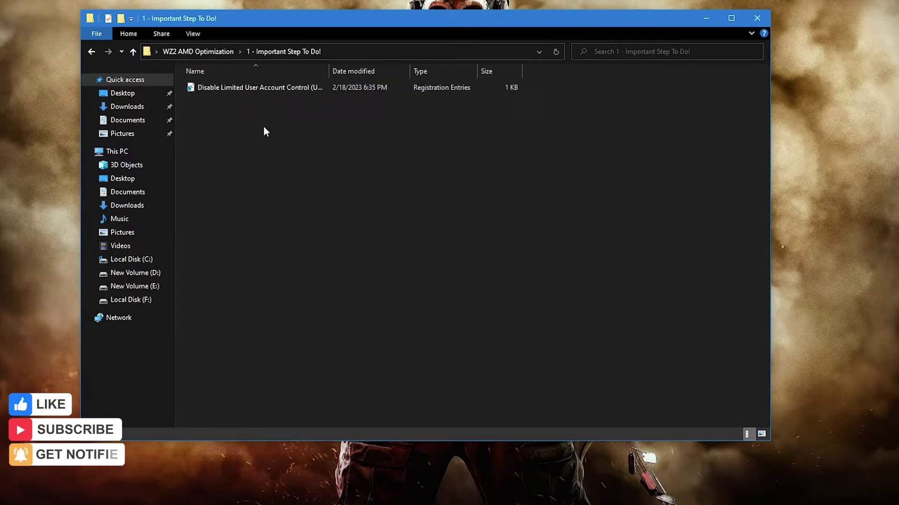
{"action": "left_click_drag", "start_coordinate": [328, 67], "coordinate": [441, 67]}
{"action": "left_click", "coordinate": [263, 88]}
{"action": "right_click", "coordinate": [263, 88]}
{"action": "left_click", "coordinate": [282, 95]}
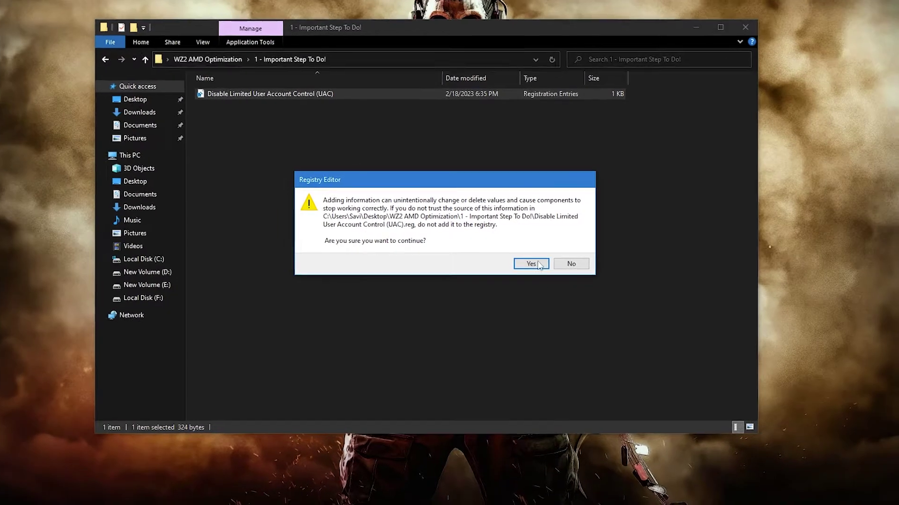
{"action": "left_click", "coordinate": [531, 264]}
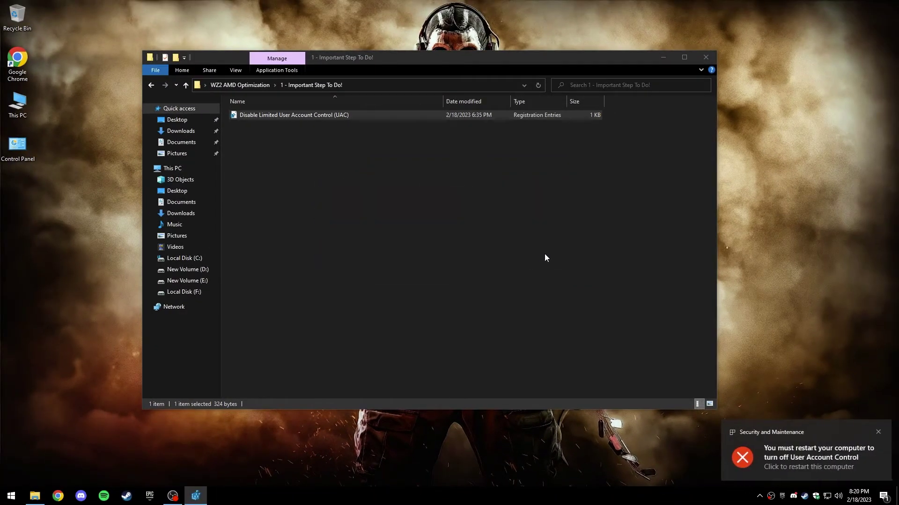
{"action": "left_click", "coordinate": [665, 59]}
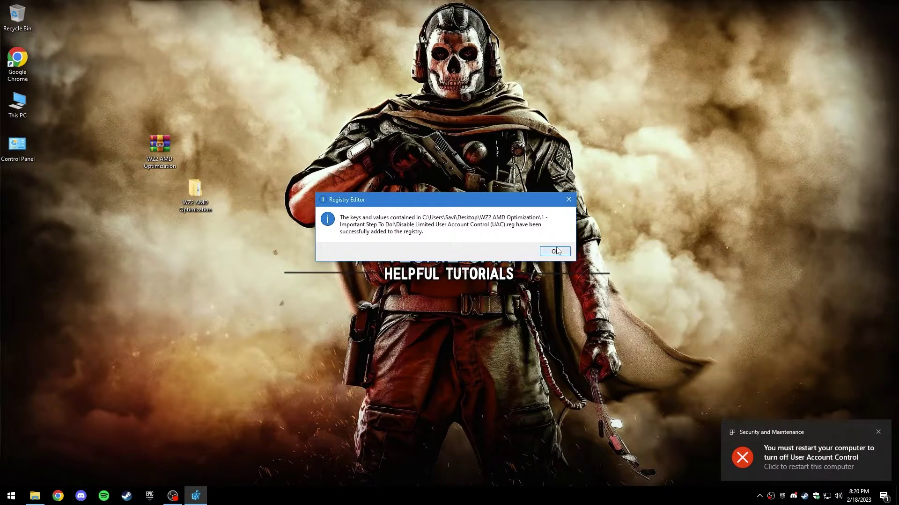
{"action": "left_click", "coordinate": [546, 252]}
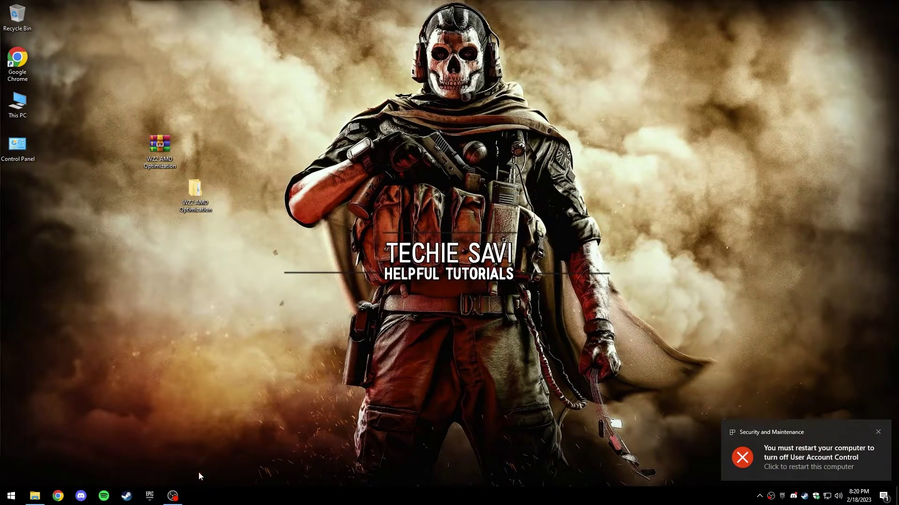
- Add the AMDUlps file from the "2 - Disable ULPS (Ultra low Power State)" folder to the registry
{"action": "left_click", "coordinate": [34, 496]}
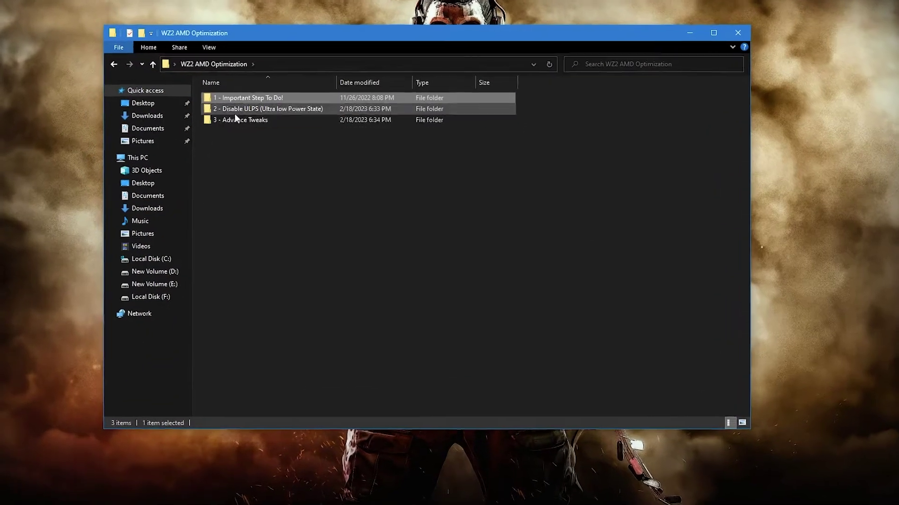
{"action": "left_click", "coordinate": [297, 124]}
{"action": "double_click", "coordinate": [297, 124]}
{"action": "right_click", "coordinate": [211, 88]}
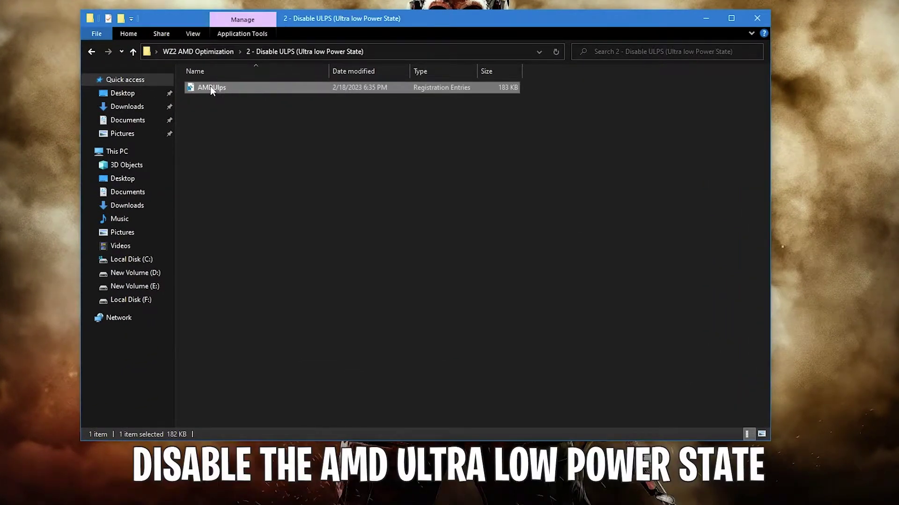
{"action": "left_click", "coordinate": [234, 95]}
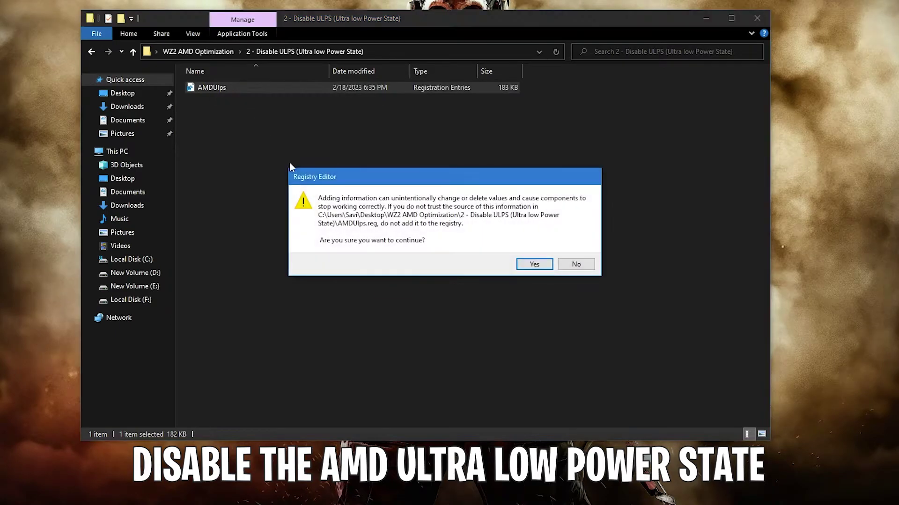
{"action": "left_click", "coordinate": [534, 264]}
{"action": "left_click", "coordinate": [574, 248]}
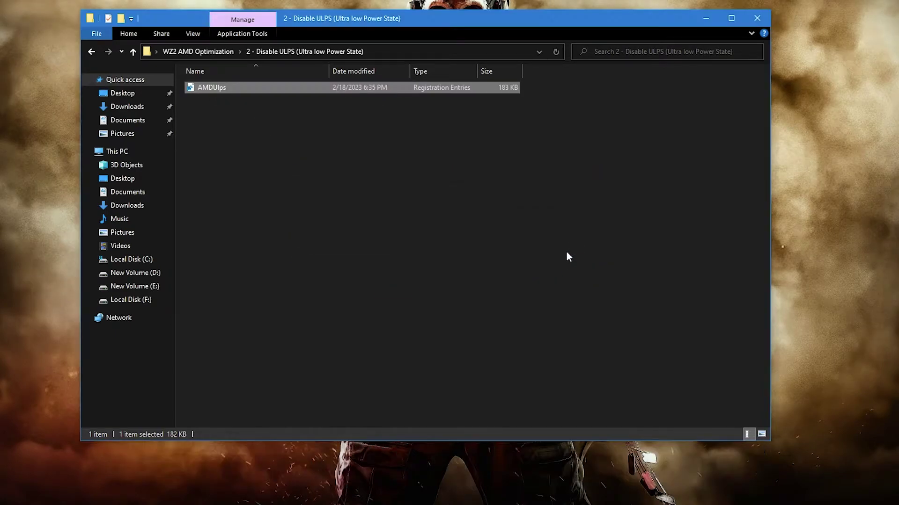
- Open the "3 - Advance Tweaks" folder and add the Disable Game DVR1 file to the registry
{"action": "left_click", "coordinate": [211, 53]}
{"action": "left_click", "coordinate": [234, 112]}
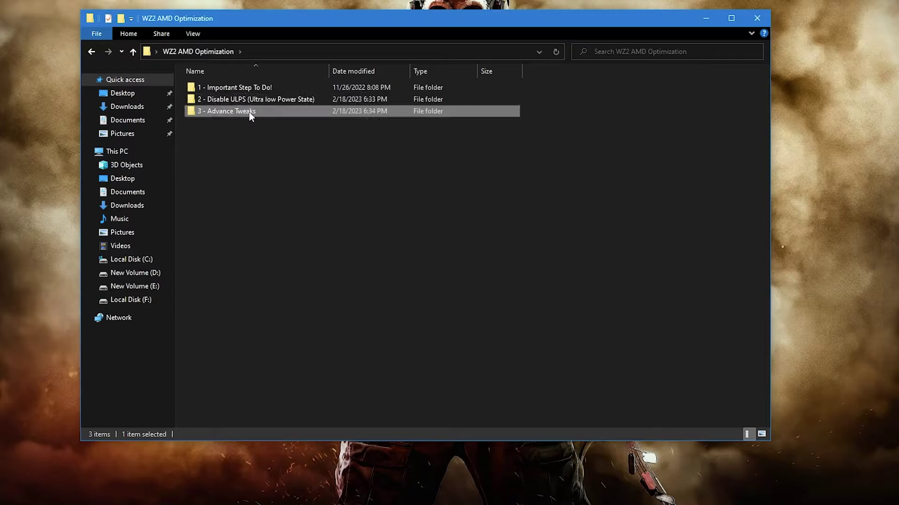
{"action": "double_click", "coordinate": [234, 111]}
{"action": "left_click_drag", "start_coordinate": [258, 159], "coordinate": [253, 79]}
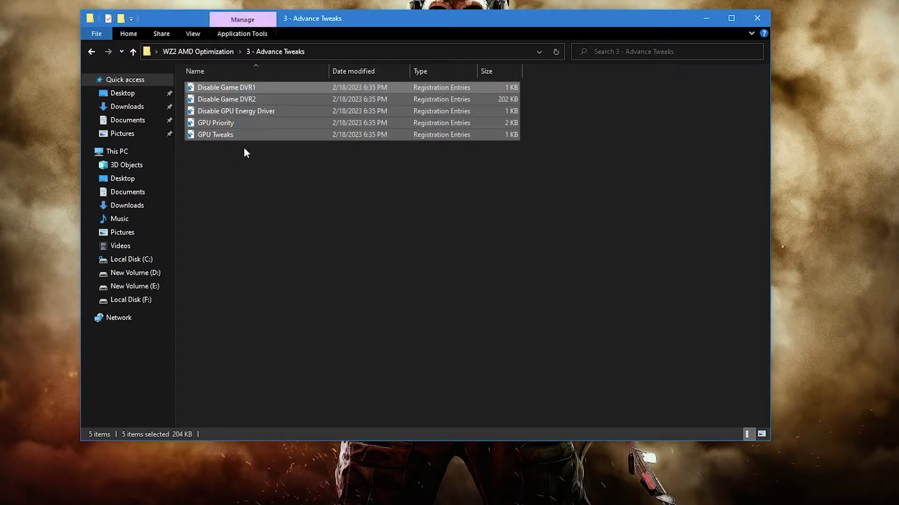
{"action": "left_click", "coordinate": [245, 145]}
{"action": "double_click", "coordinate": [231, 87]}
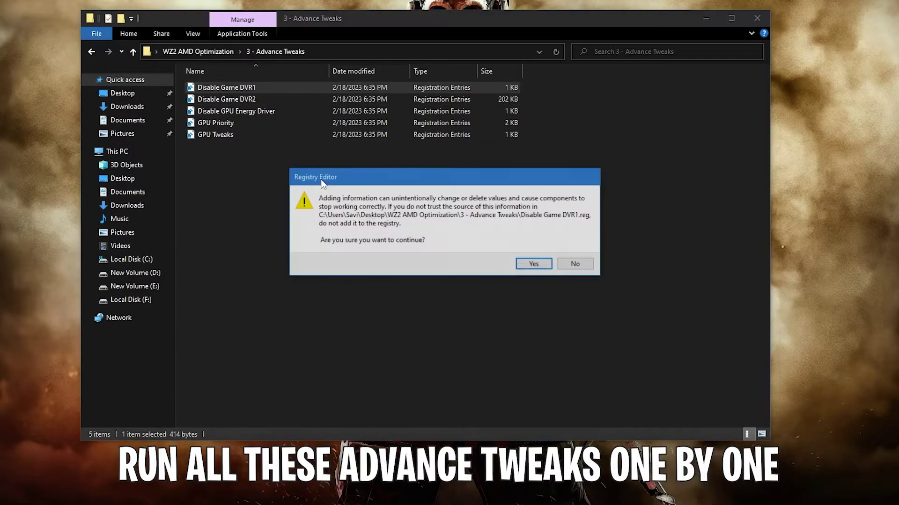
{"action": "left_click", "coordinate": [534, 264]}
{"action": "left_click", "coordinate": [576, 246]}
- Add the Disable Game DVR2 and Disable GPU Energy Driver files to the registry
{"action": "double_click", "coordinate": [244, 100]}
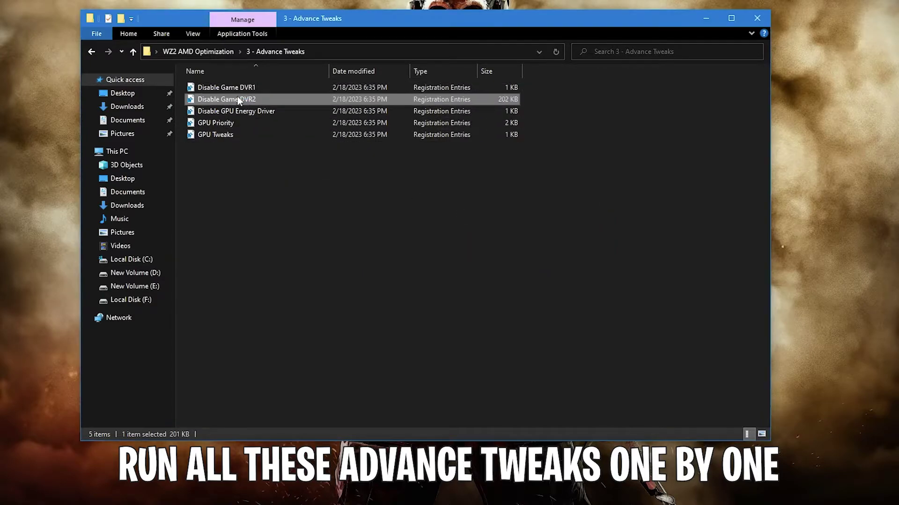
{"action": "left_click", "coordinate": [534, 265]}
{"action": "left_click", "coordinate": [575, 247]}
{"action": "double_click", "coordinate": [215, 112]}
{"action": "left_click", "coordinate": [532, 263]}
{"action": "left_click", "coordinate": [576, 247]}
- Add the GPU Priority and GPU Tweaks files to the registry
{"action": "double_click", "coordinate": [214, 122]}
{"action": "left_click", "coordinate": [524, 263]}
{"action": "key", "text": "Return"}
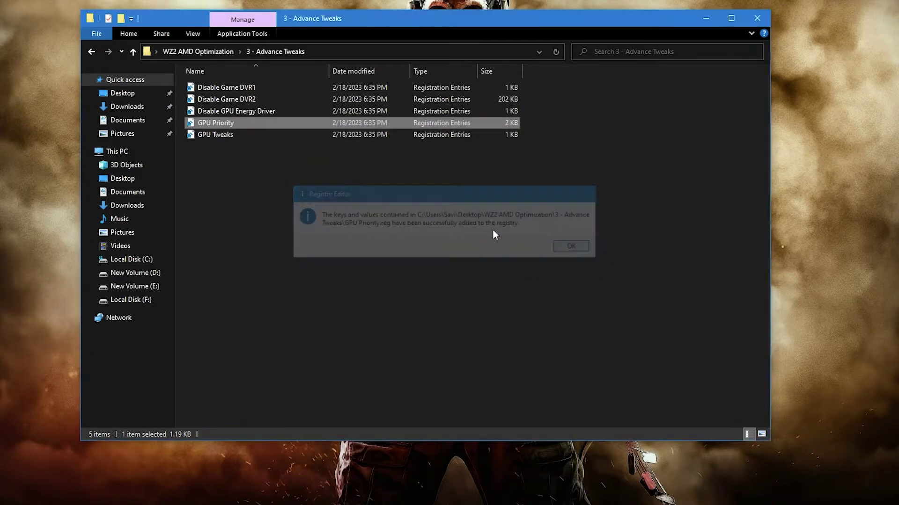
{"action": "double_click", "coordinate": [205, 135]}
{"action": "left_click", "coordinate": [533, 263]}
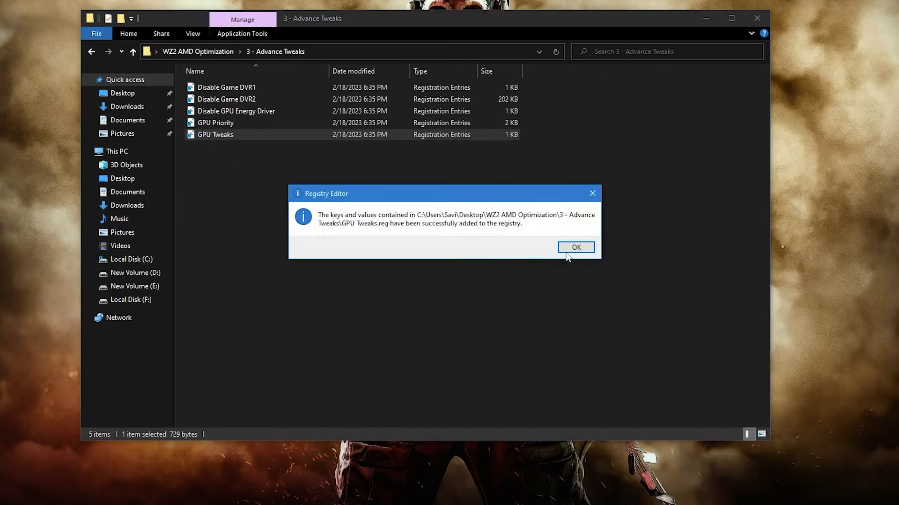
{"action": "left_click", "coordinate": [576, 247]}
- Return to the main WZ2 AMD Optimization folder and close its window
{"action": "left_click_drag", "start_coordinate": [265, 146], "coordinate": [259, 78]}
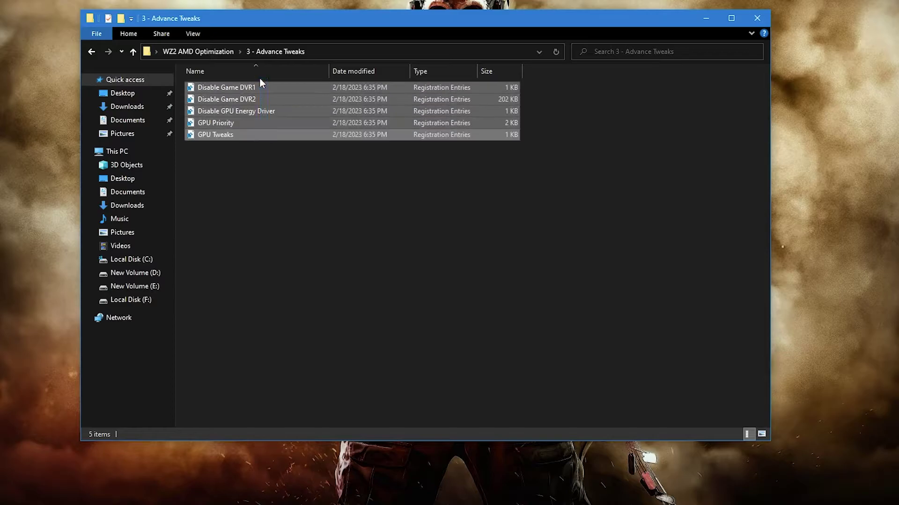
{"action": "left_click", "coordinate": [206, 52]}
{"action": "left_click_drag", "start_coordinate": [267, 143], "coordinate": [236, 85]}
{"action": "left_click", "coordinate": [276, 138]}
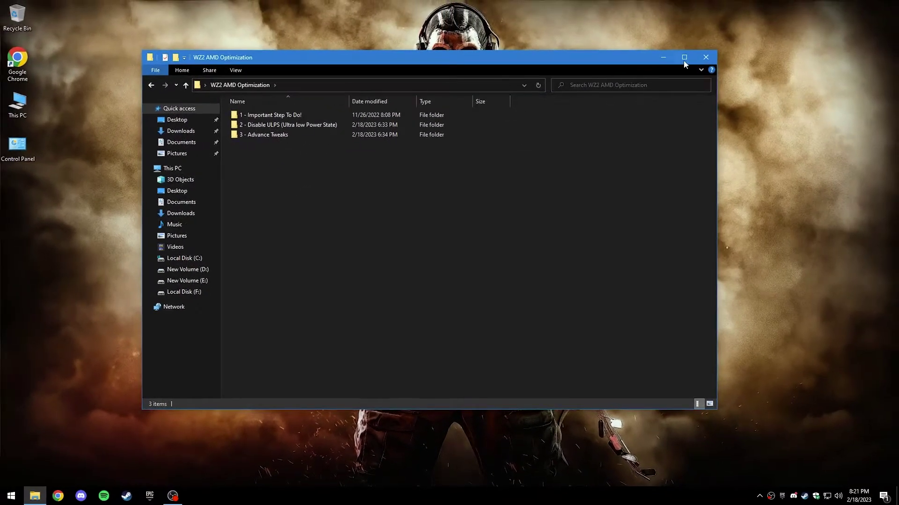
{"action": "left_click", "coordinate": [701, 57]}
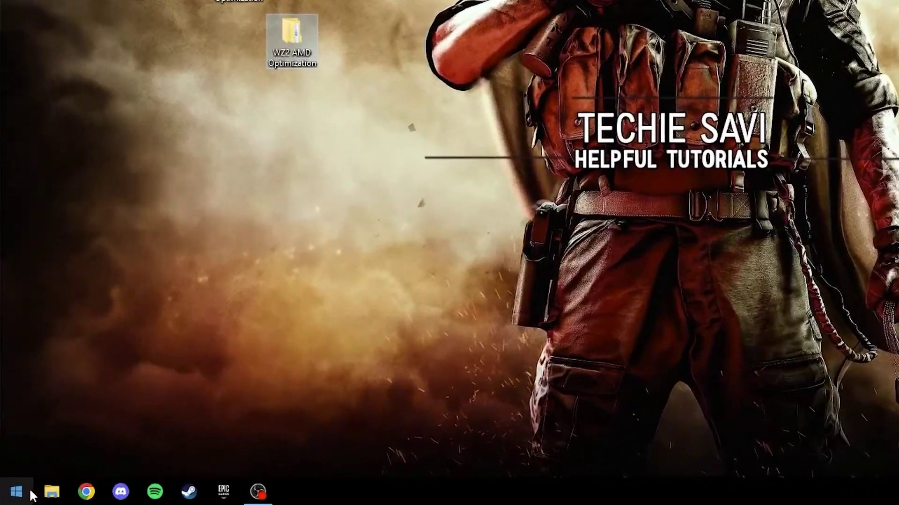
- Search Windows for RegEdit and open Registry Editor
{"action": "left_click", "coordinate": [17, 493]}
{"action": "type", "text": "Re"}
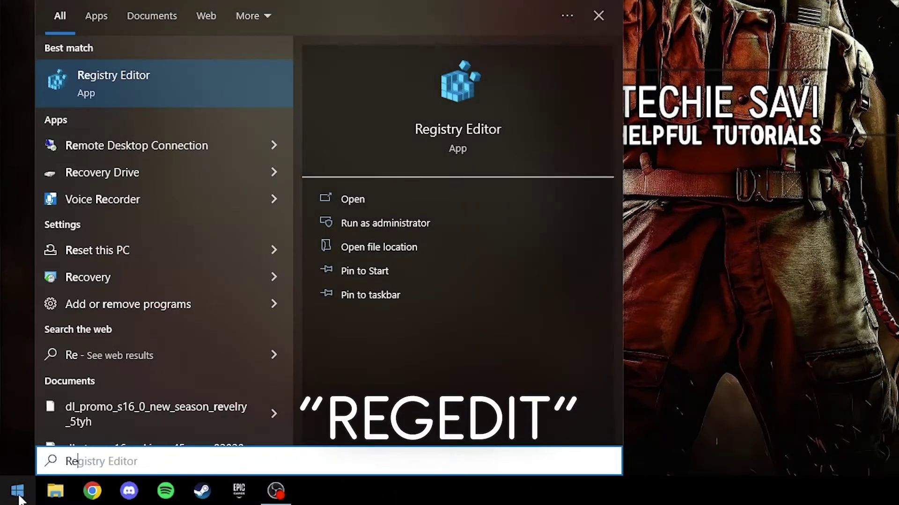
{"action": "type", "text": "gEdit"}
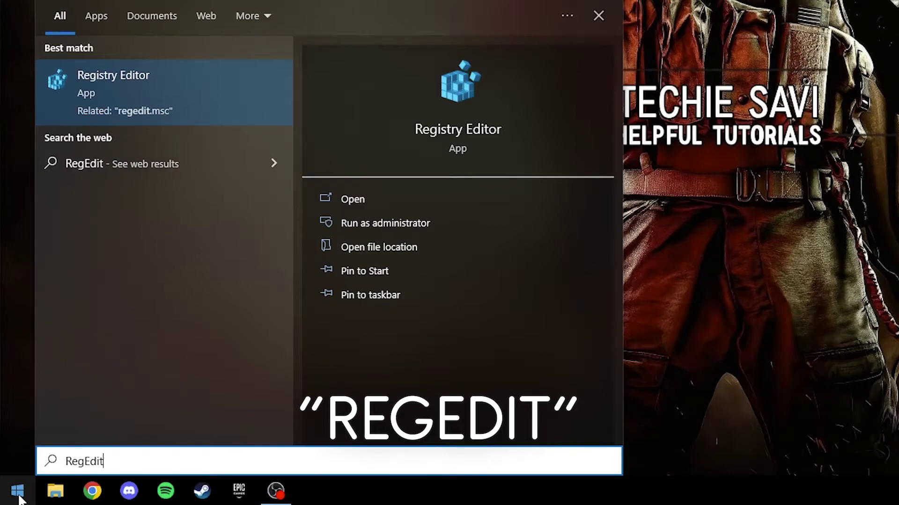
{"action": "left_click", "coordinate": [332, 196]}
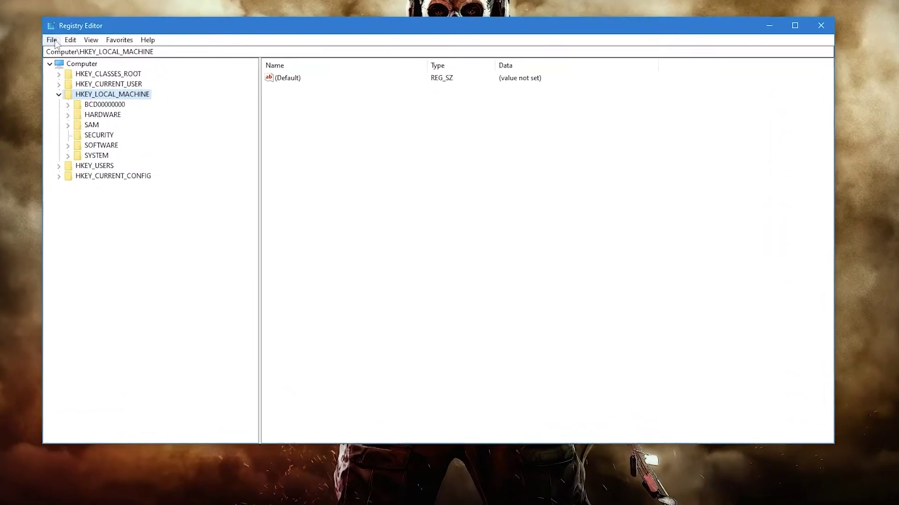
- Search the HKEY_LOCAL_MACHINE registry branch for ChillEnabled, matching the whole string only
{"action": "left_click", "coordinate": [123, 78]}
{"action": "mouse_move", "coordinate": [53, 38]}
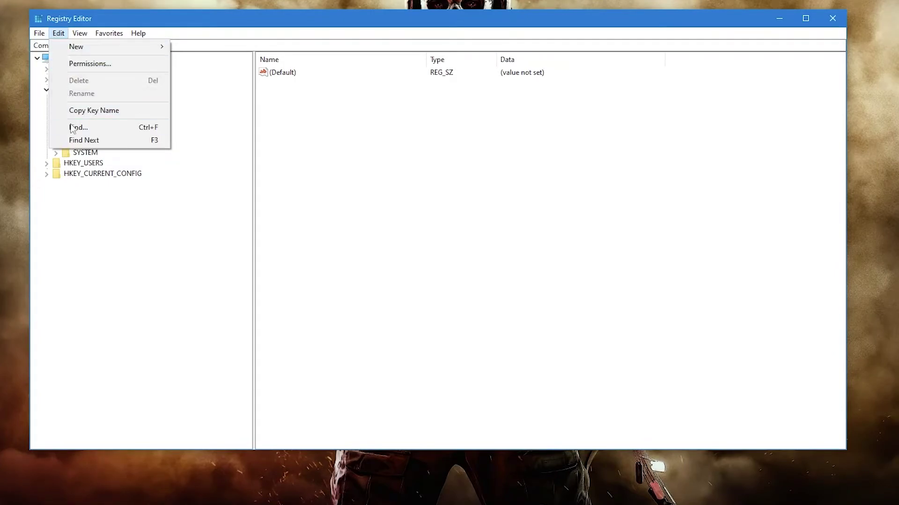
{"action": "left_click", "coordinate": [99, 130]}
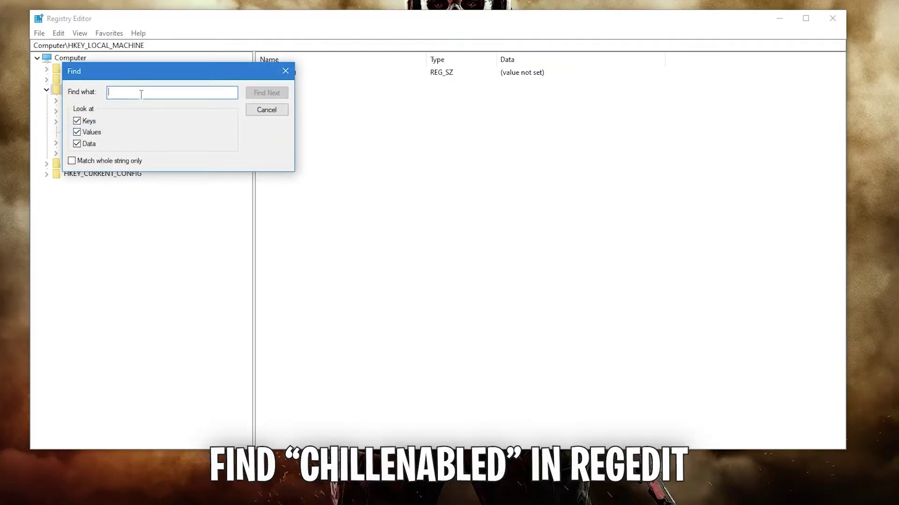
{"action": "type", "text": "CX"}
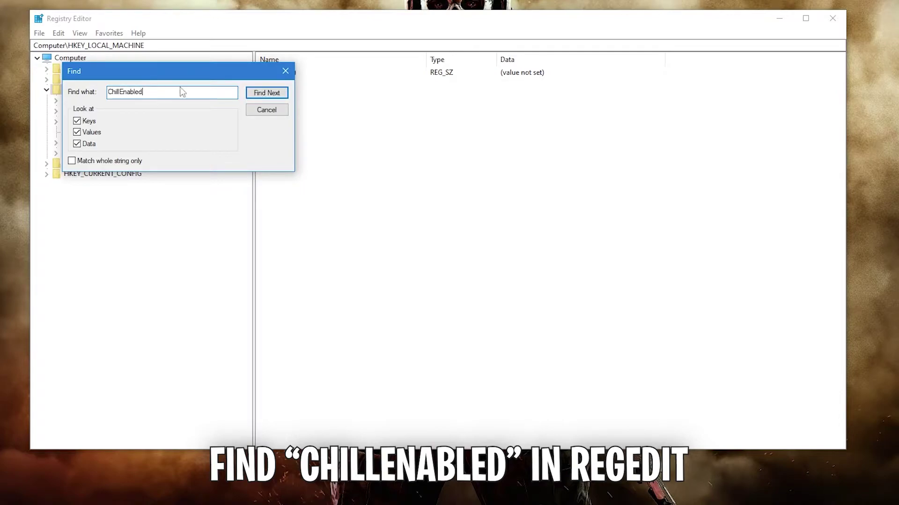
{"action": "left_click", "coordinate": [151, 93]}
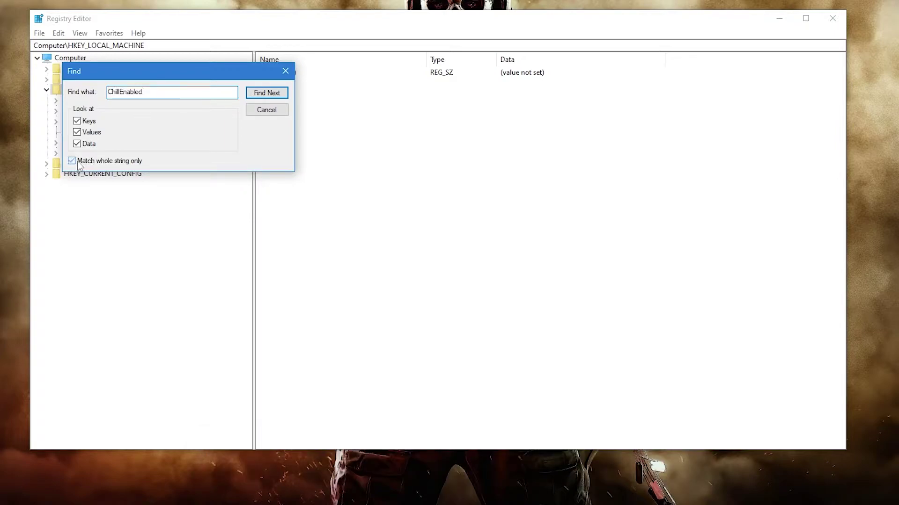
{"action": "left_click", "coordinate": [269, 94]}
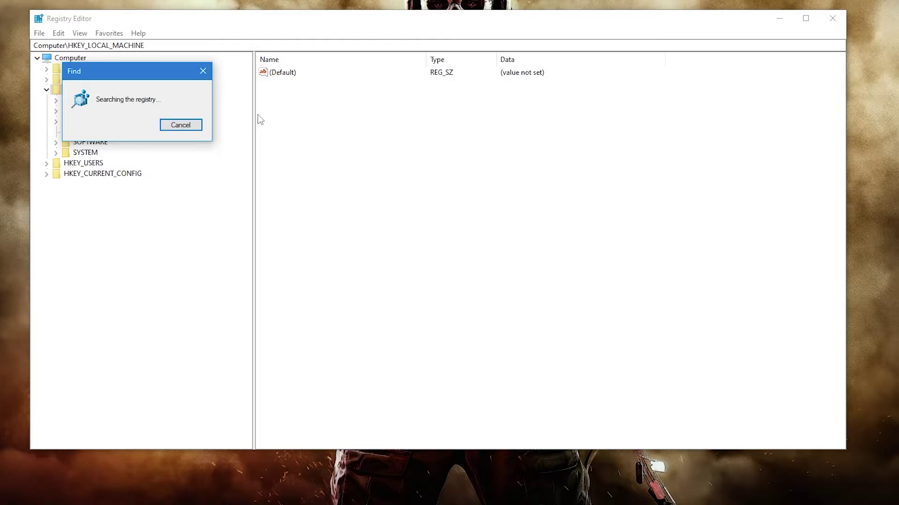
- Set the value data of the ChillEnabled entry in the amdwddmg key to 0
{"action": "right_click", "coordinate": [299, 85]}
{"action": "left_click", "coordinate": [323, 89]}
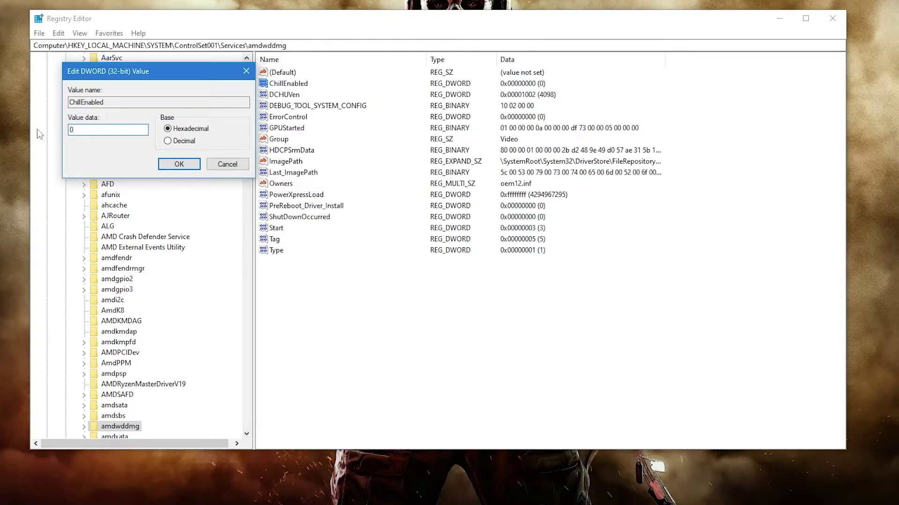
{"action": "left_click", "coordinate": [183, 164]}
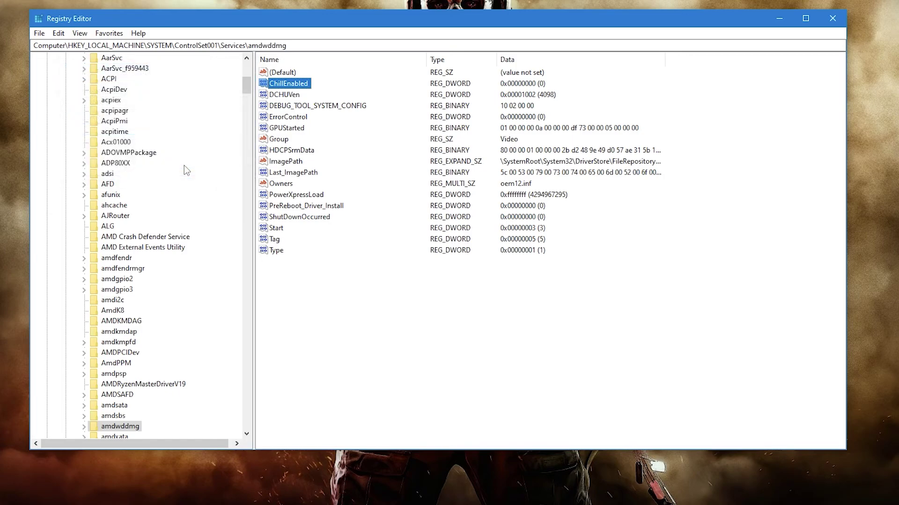
- Set the value data of ShutDownOccurred in the amdwddmg key to 0 and close Registry Editor
{"action": "left_click", "coordinate": [260, 218]}
{"action": "double_click", "coordinate": [302, 218]}
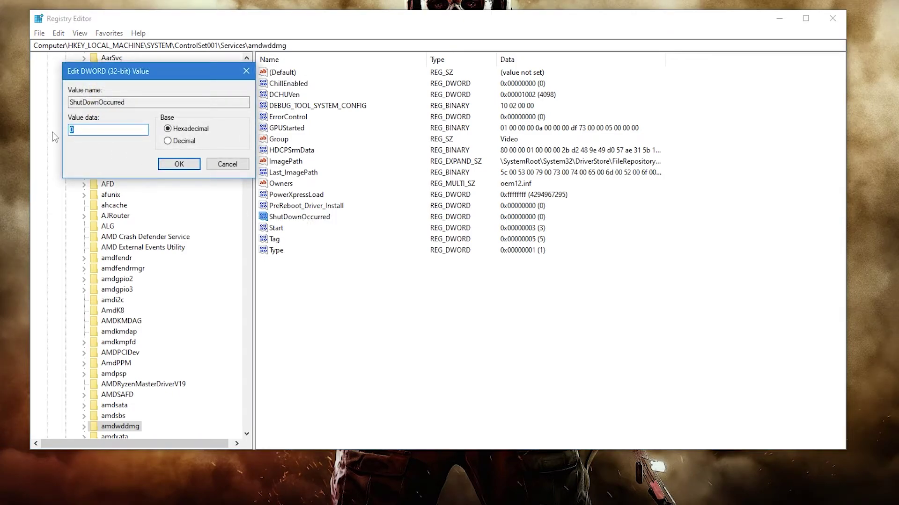
{"action": "left_click", "coordinate": [191, 168]}
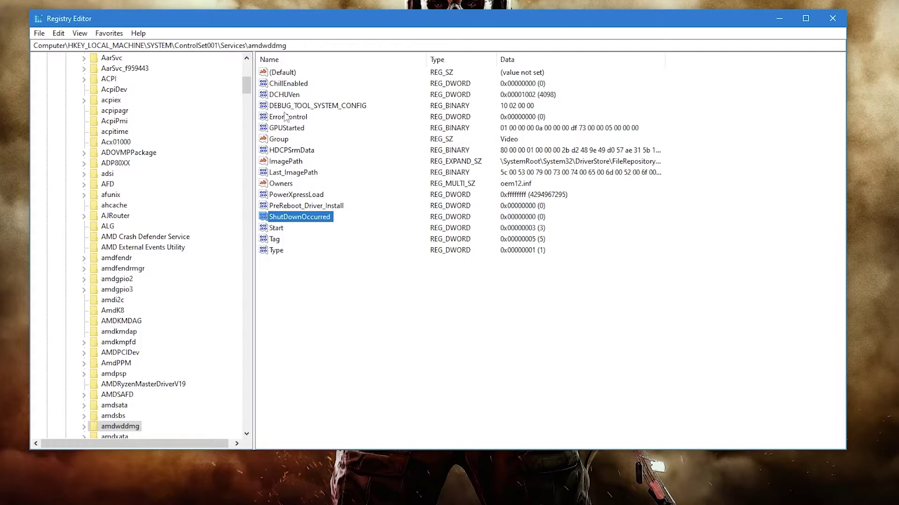
{"action": "left_click", "coordinate": [283, 85]}
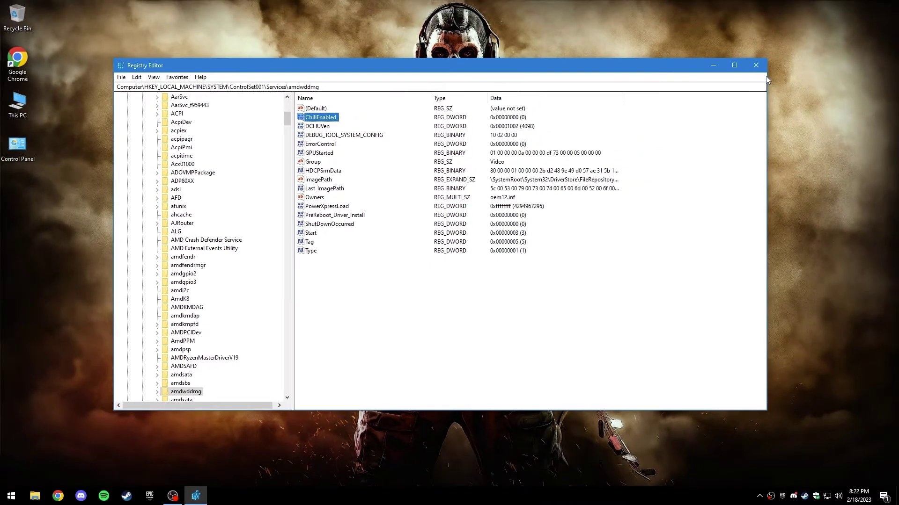
{"action": "left_click", "coordinate": [764, 69]}
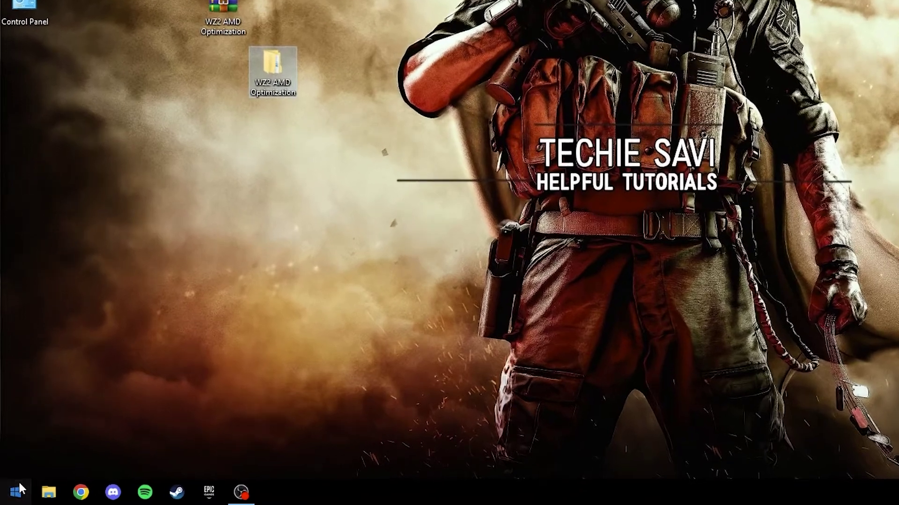
- Search Windows for GPU SETTINGS, open Graphics settings and make sure Variable refresh rate is on
{"action": "left_click", "coordinate": [12, 495]}
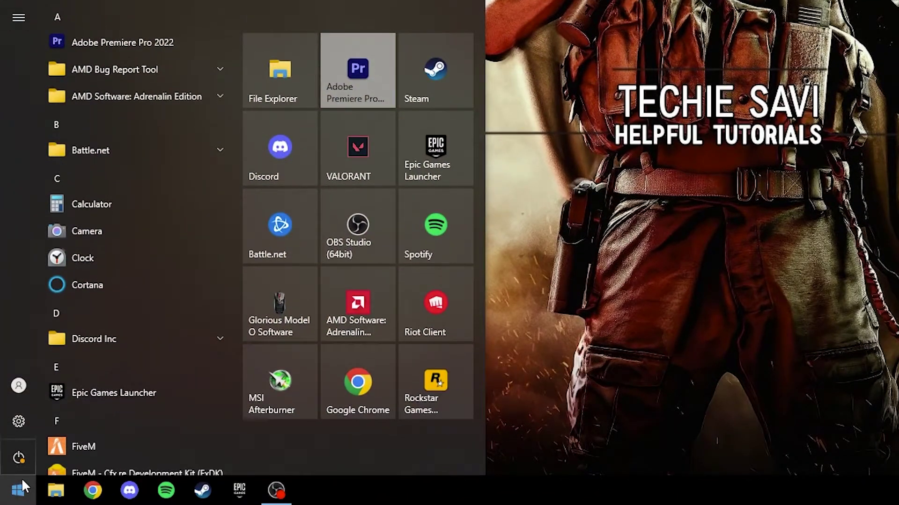
{"action": "type", "text": "GPU SETT"}
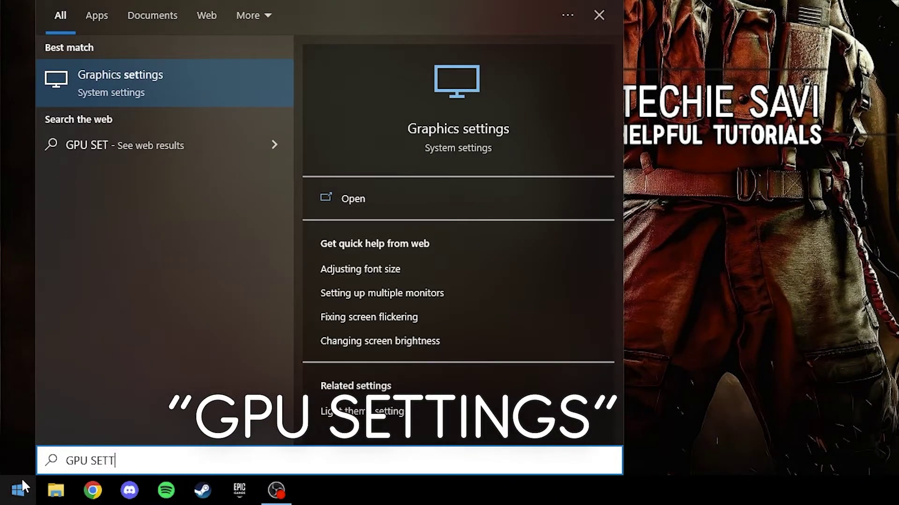
{"action": "type", "text": "INGS"}
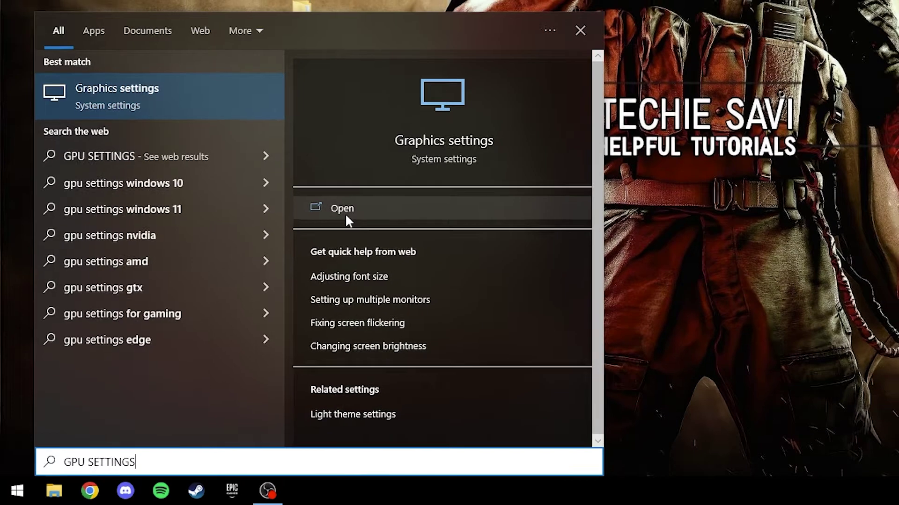
{"action": "left_click", "coordinate": [345, 211]}
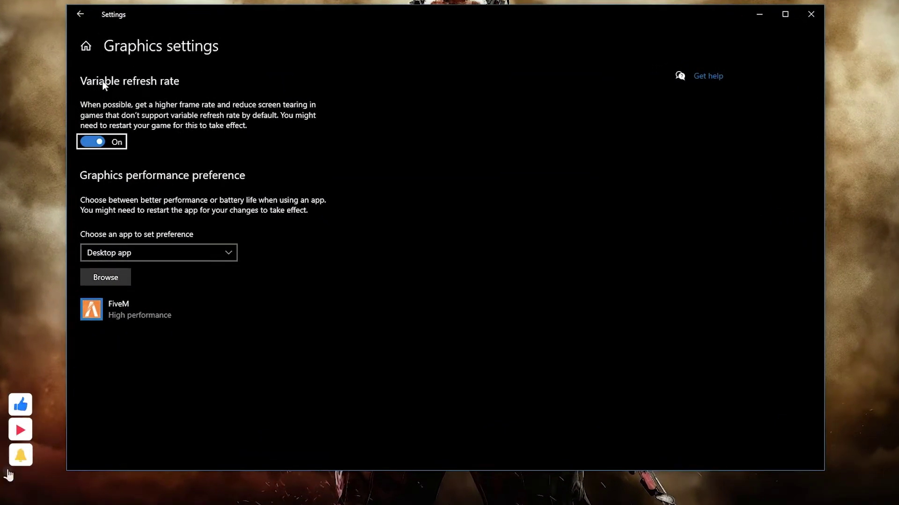
{"action": "left_click", "coordinate": [89, 143]}
{"action": "left_click", "coordinate": [92, 143]}
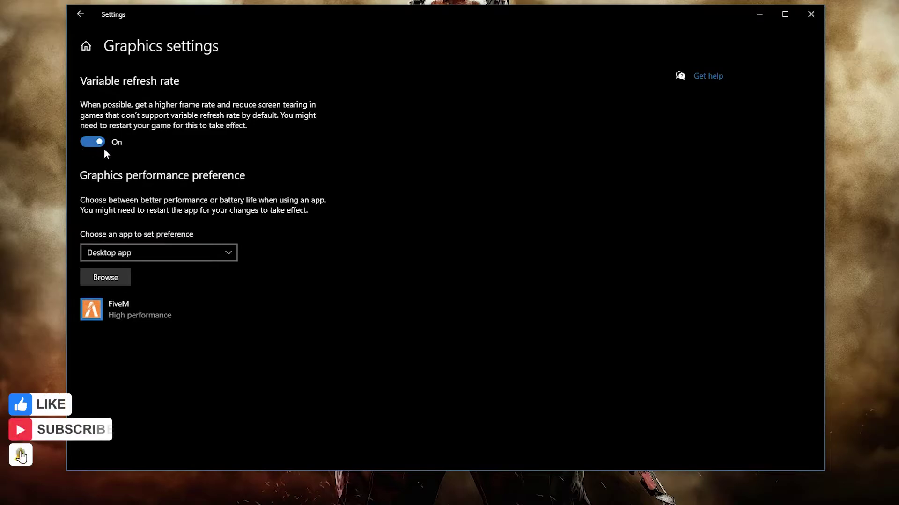
- Add the cod application from D:\SteamLibrary\steamapps\common\Call of Duty HQ to the graphics performance preferences and set it to High performance
{"action": "left_click", "coordinate": [107, 279]}
{"action": "left_click_drag", "start_coordinate": [154, 210], "coordinate": [156, 224]}
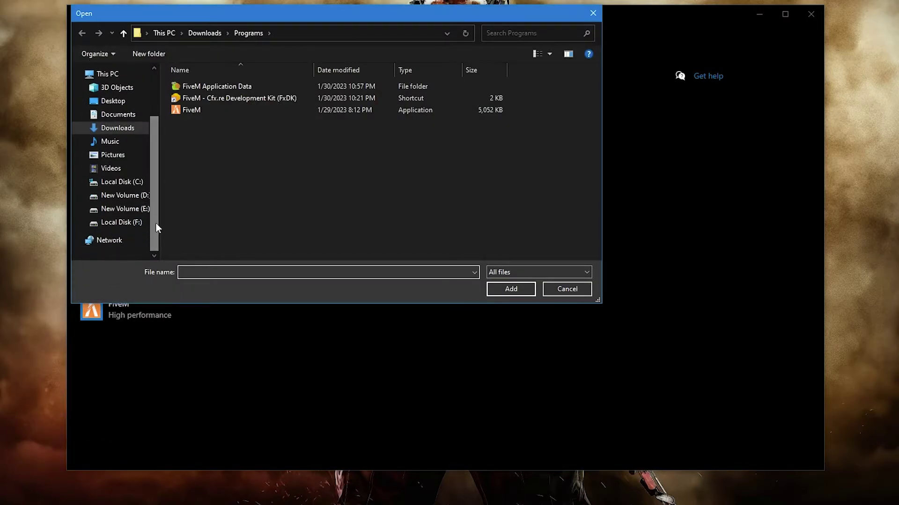
{"action": "left_click", "coordinate": [141, 196]}
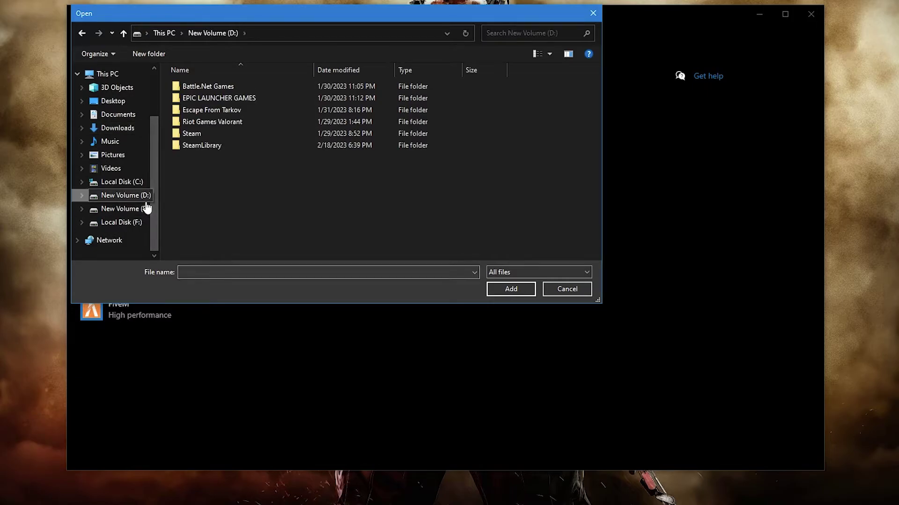
{"action": "double_click", "coordinate": [216, 146]}
{"action": "double_click", "coordinate": [205, 82]}
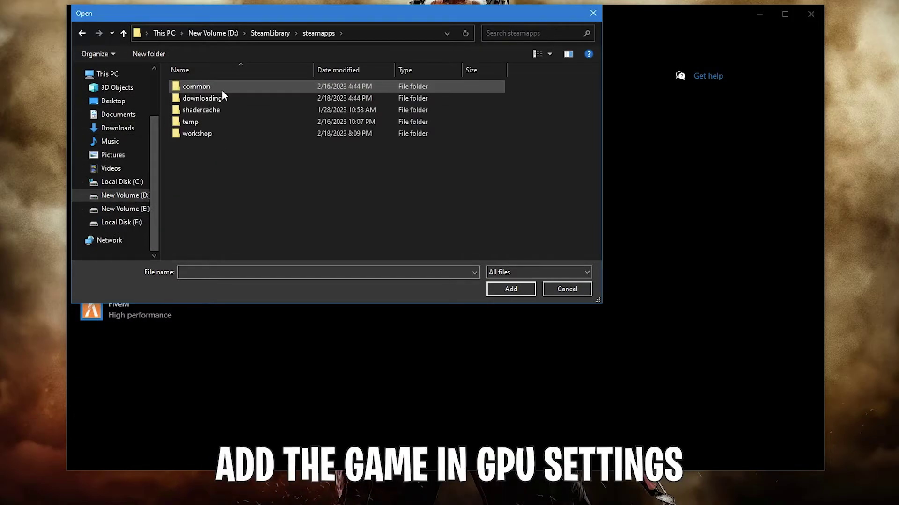
{"action": "double_click", "coordinate": [222, 89]}
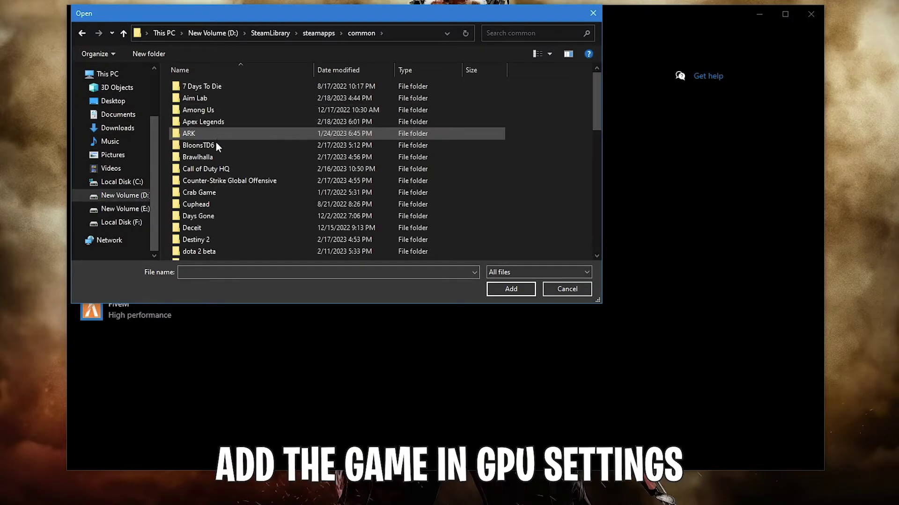
{"action": "double_click", "coordinate": [244, 170]}
{"action": "left_click", "coordinate": [223, 192]}
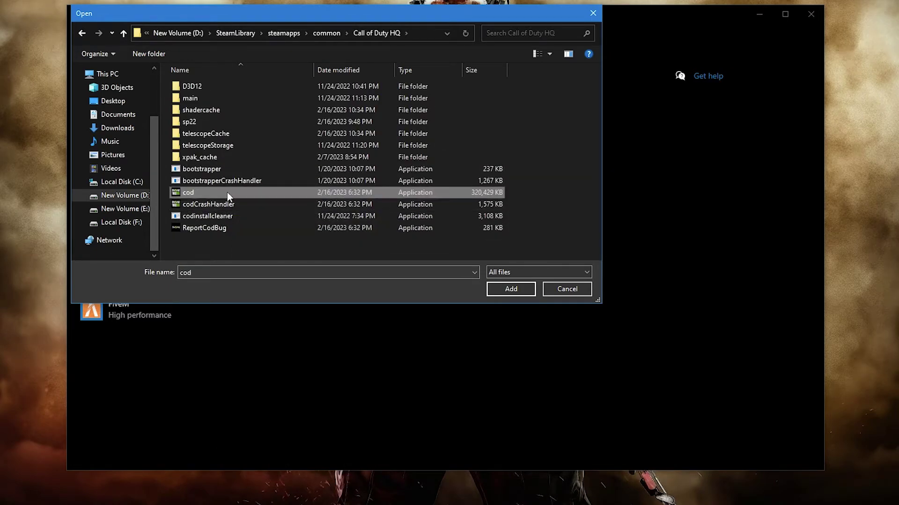
{"action": "left_click", "coordinate": [521, 287]}
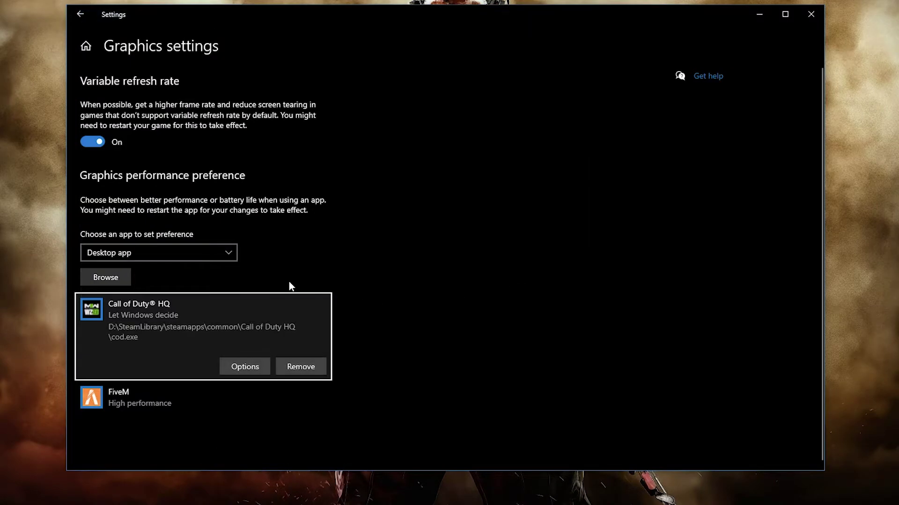
{"action": "left_click", "coordinate": [253, 368]}
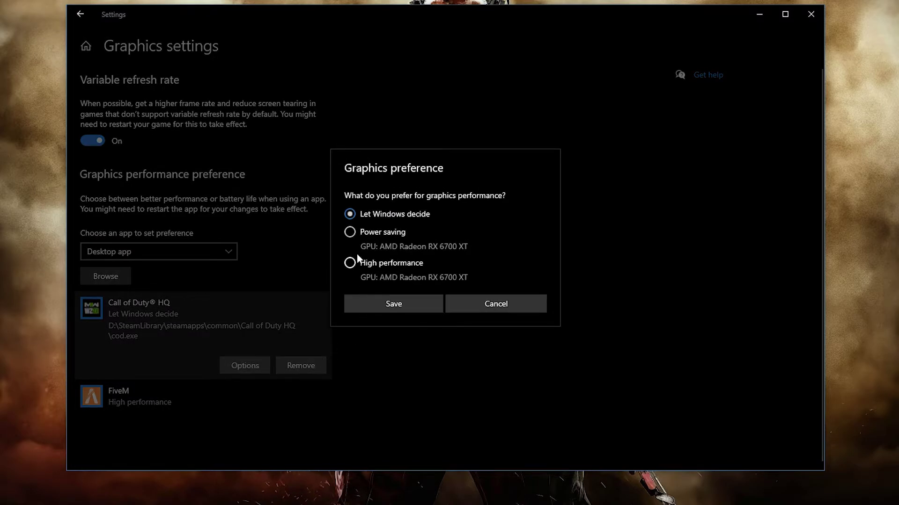
{"action": "left_click", "coordinate": [394, 304]}
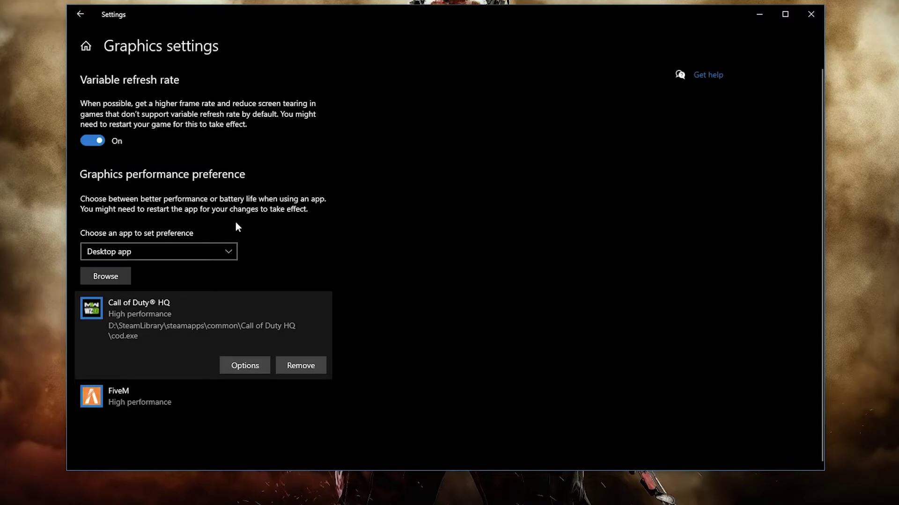
- Go to the advanced display settings and open the display adapter properties for Display 1
{"action": "left_click", "coordinate": [81, 14]}
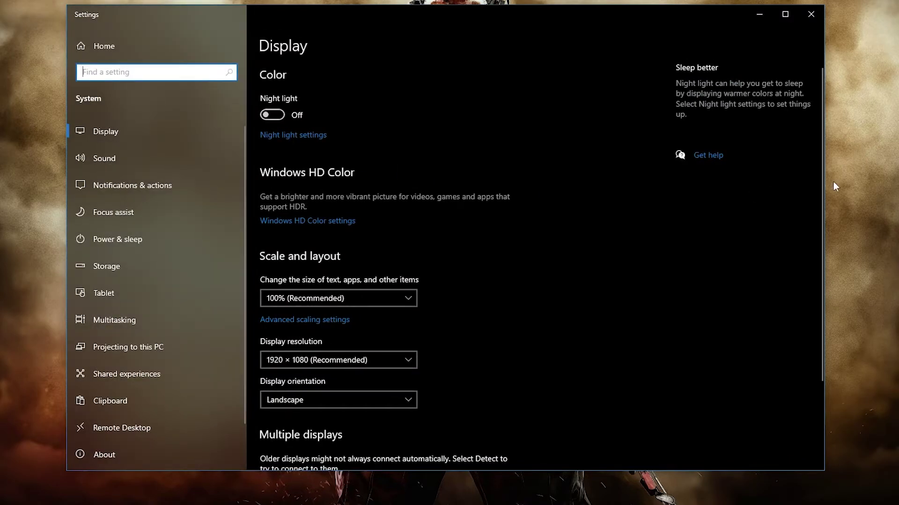
{"action": "left_click_drag", "start_coordinate": [820, 181], "coordinate": [817, 314]}
{"action": "left_click", "coordinate": [316, 400]}
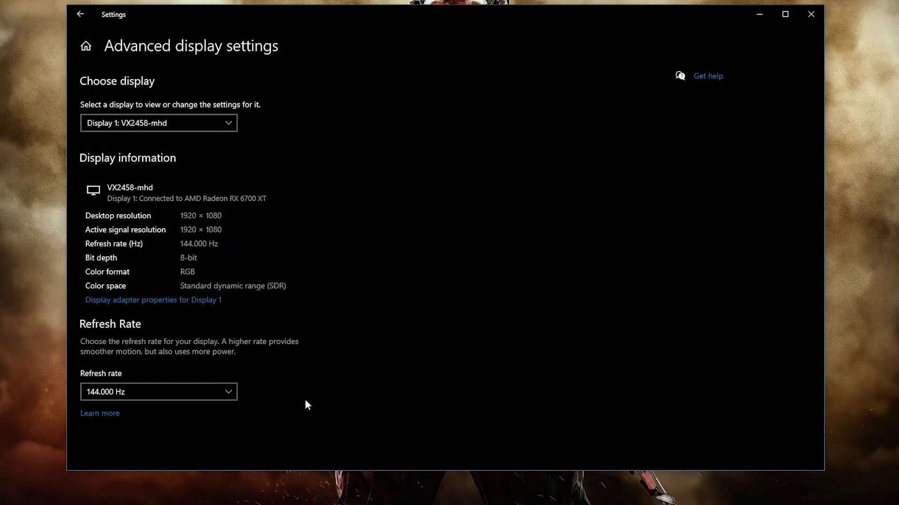
{"action": "left_click", "coordinate": [176, 301]}
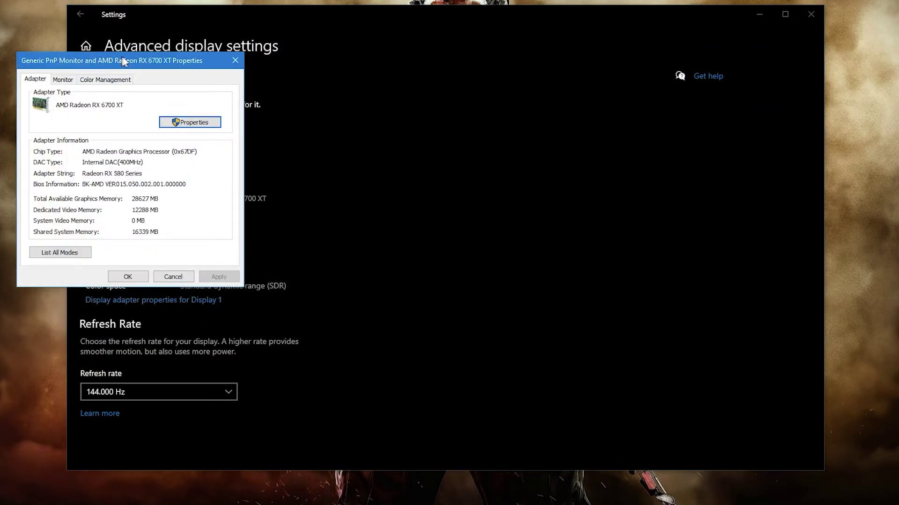
- Set the monitor's screen refresh rate to 144 Hertz and apply it
{"action": "left_click_drag", "start_coordinate": [120, 62], "coordinate": [266, 51]}
{"action": "left_click", "coordinate": [208, 70]}
{"action": "left_click", "coordinate": [229, 162]}
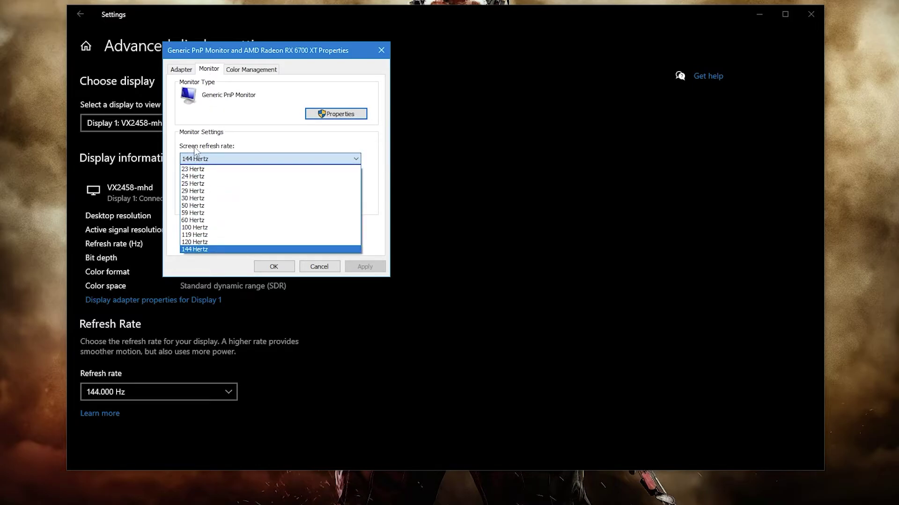
{"action": "left_click", "coordinate": [201, 249]}
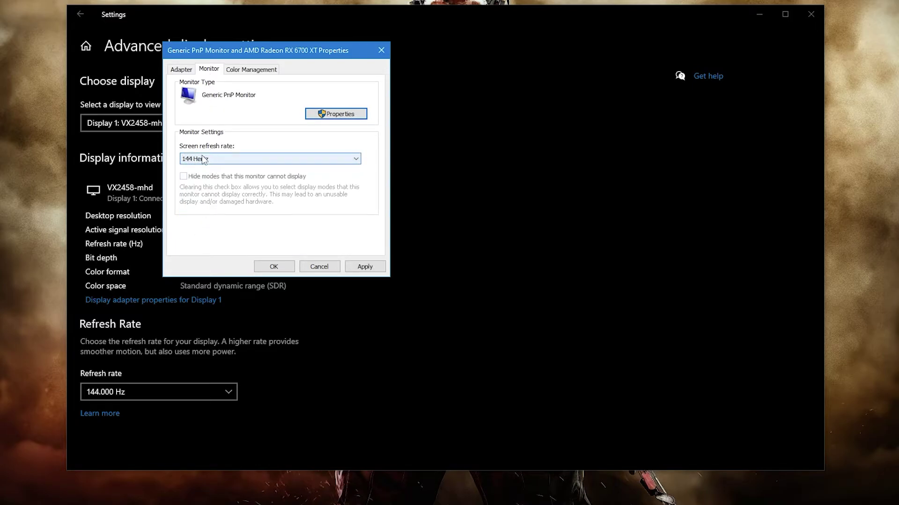
{"action": "left_click", "coordinate": [364, 267]}
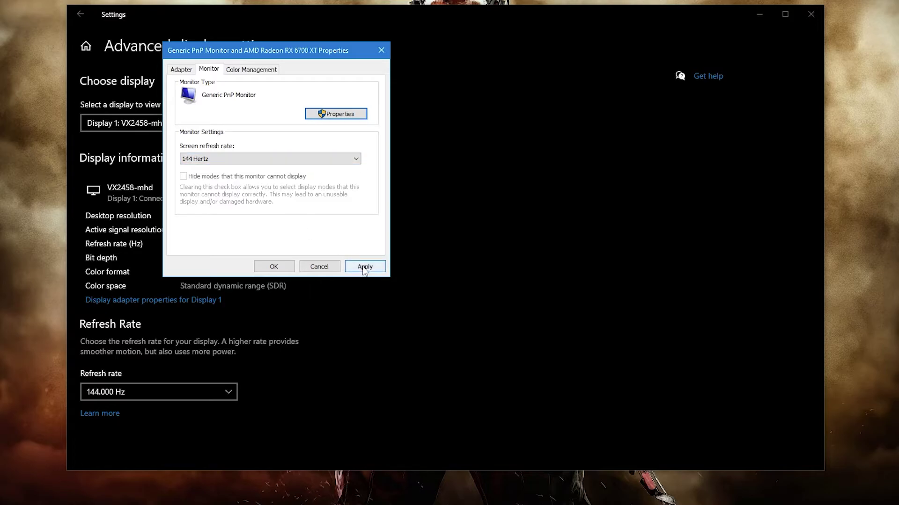
{"action": "left_click", "coordinate": [281, 266]}
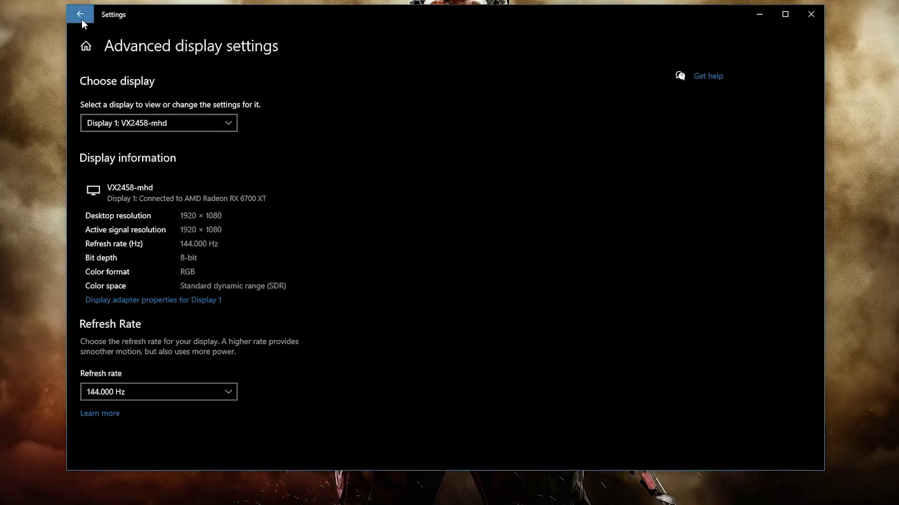
- Return to the Settings home page and turn on Game Mode in the Gaming settings
{"action": "left_click", "coordinate": [82, 20]}
{"action": "left_click", "coordinate": [84, 50]}
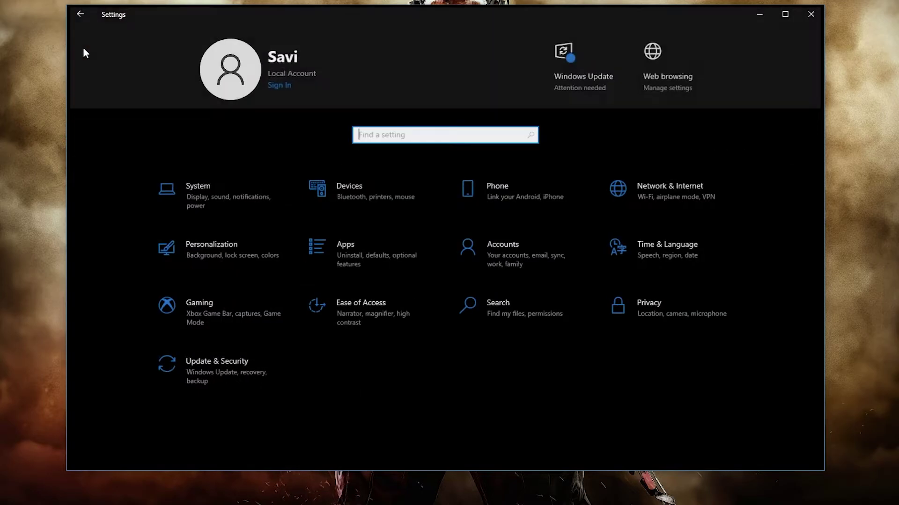
{"action": "left_click", "coordinate": [166, 310]}
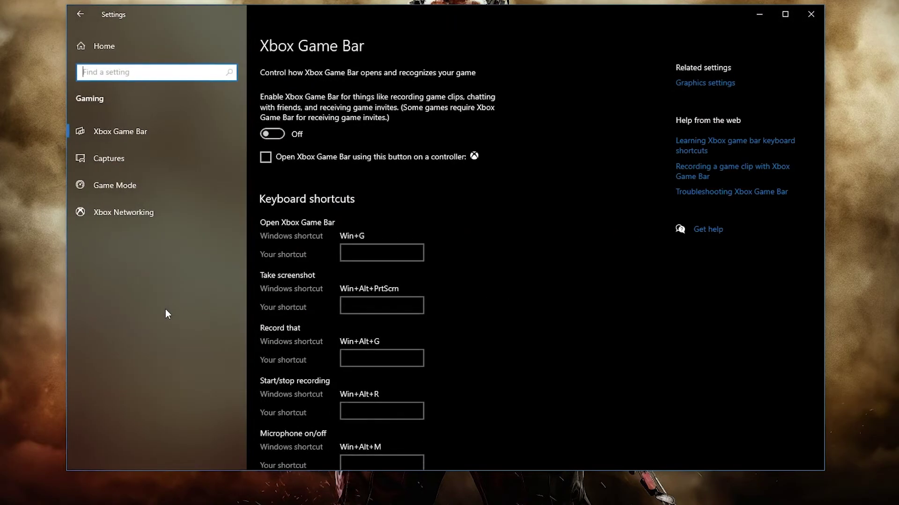
{"action": "left_click", "coordinate": [131, 187]}
{"action": "left_click", "coordinate": [276, 113]}
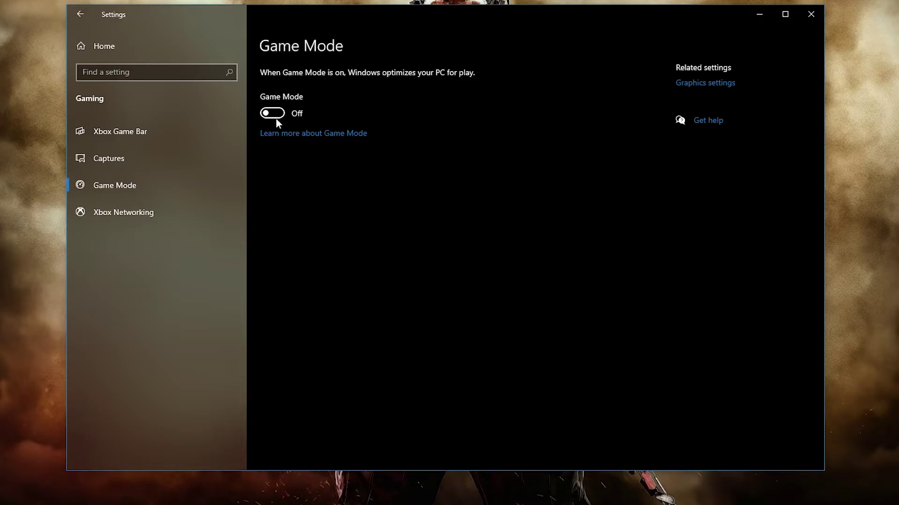
{"action": "left_click", "coordinate": [266, 115]}
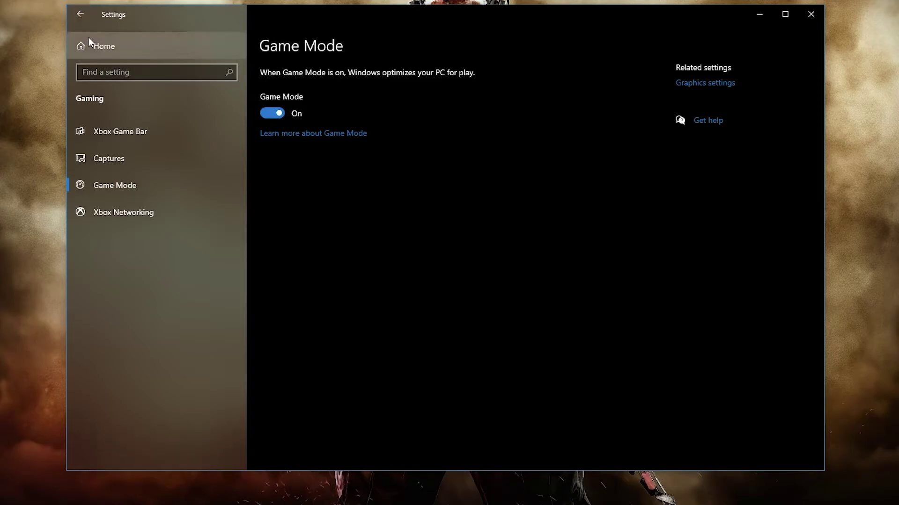
- Close Windows Settings and go to the quality options of the graphics settings in Warzone 2
{"action": "left_click", "coordinate": [99, 51]}
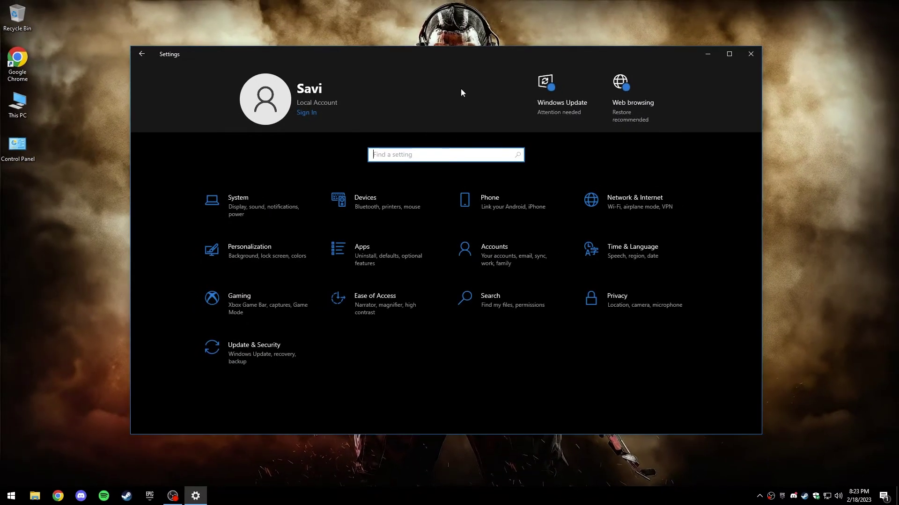
{"action": "left_click", "coordinate": [749, 55]}
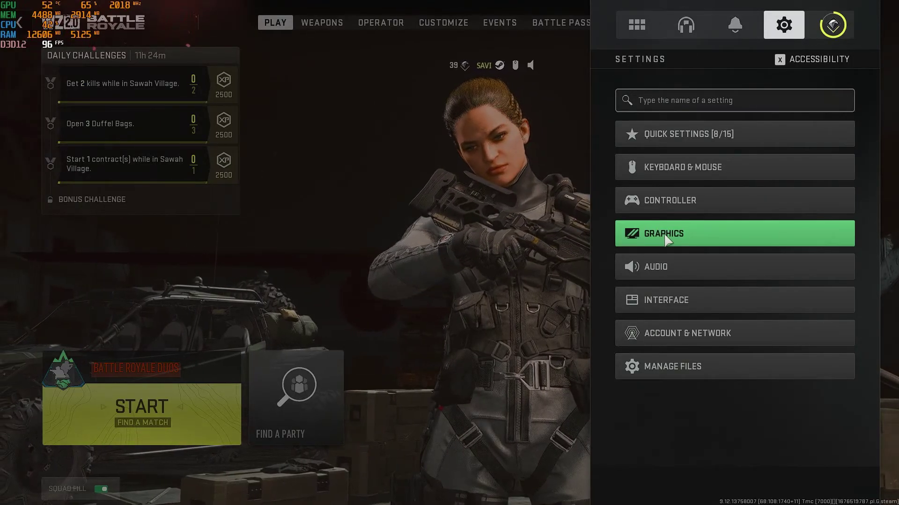
{"action": "left_click", "coordinate": [666, 238]}
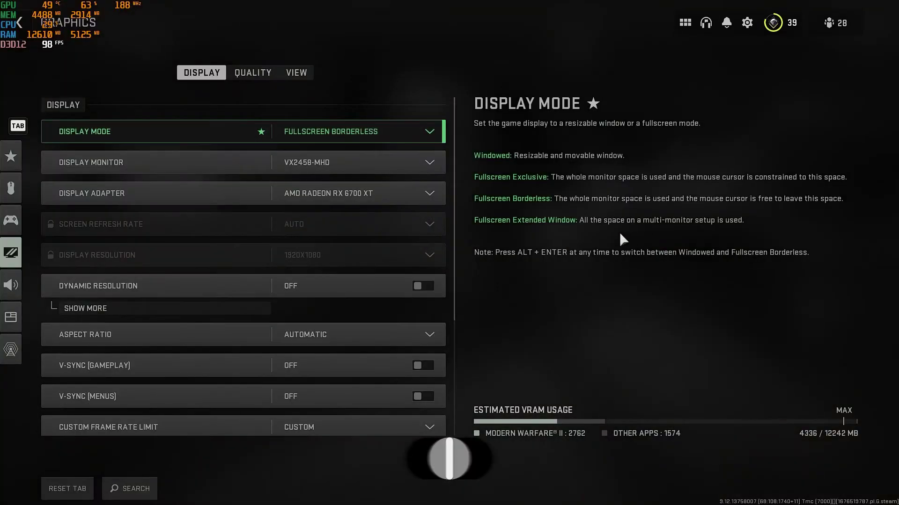
{"action": "left_click", "coordinate": [240, 75]}
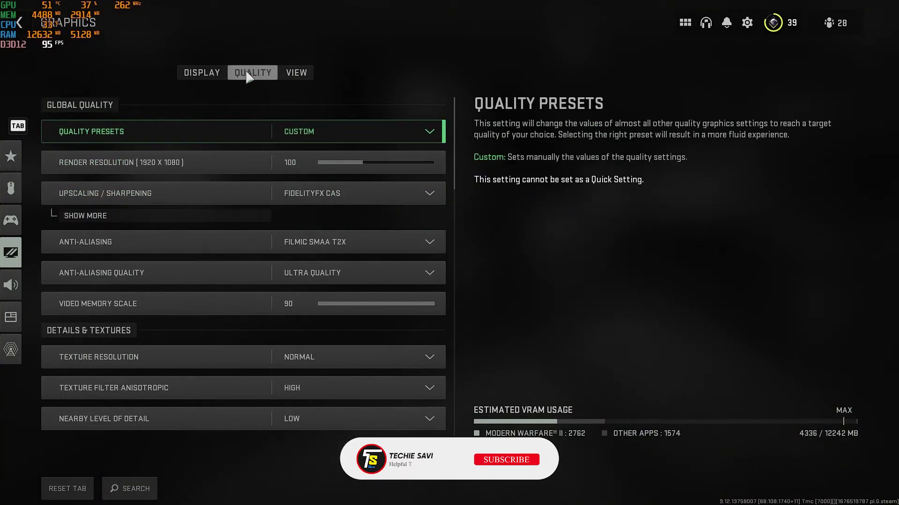
- Choose the Custom quality preset and set the render resolution to 100
{"action": "left_click", "coordinate": [326, 129]}
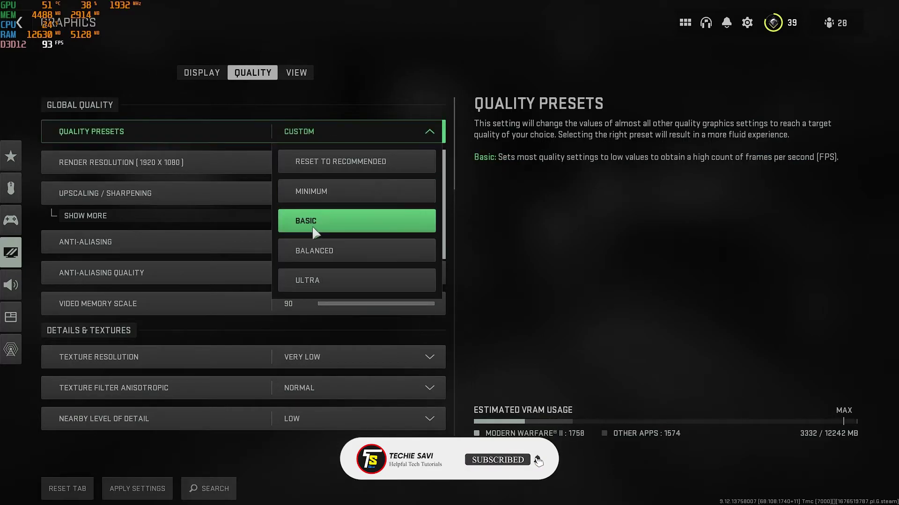
{"action": "scroll", "coordinate": [323, 262], "scroll_direction": "down", "scroll_amount": 1}
{"action": "scroll", "coordinate": [342, 281], "scroll_direction": "down", "scroll_amount": 1}
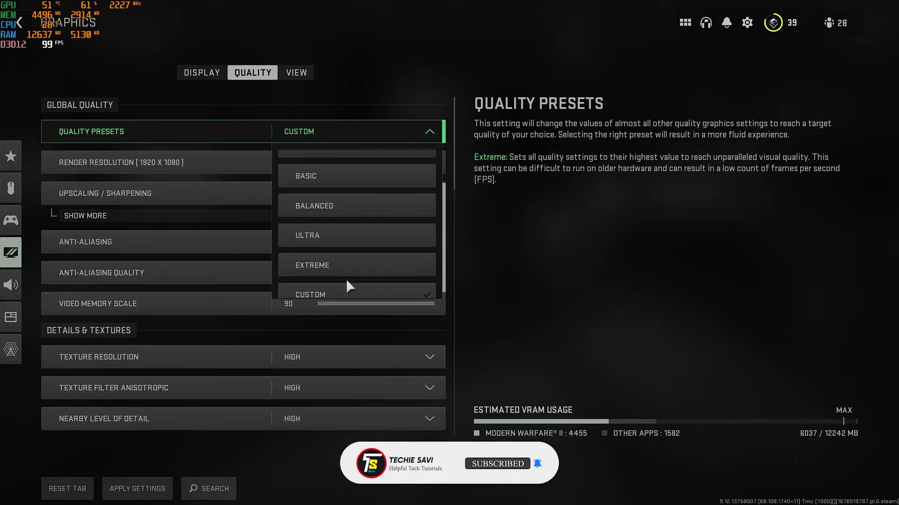
{"action": "left_click", "coordinate": [322, 293]}
{"action": "left_click", "coordinate": [360, 163]}
{"action": "left_click_drag", "start_coordinate": [364, 166], "coordinate": [365, 166]}
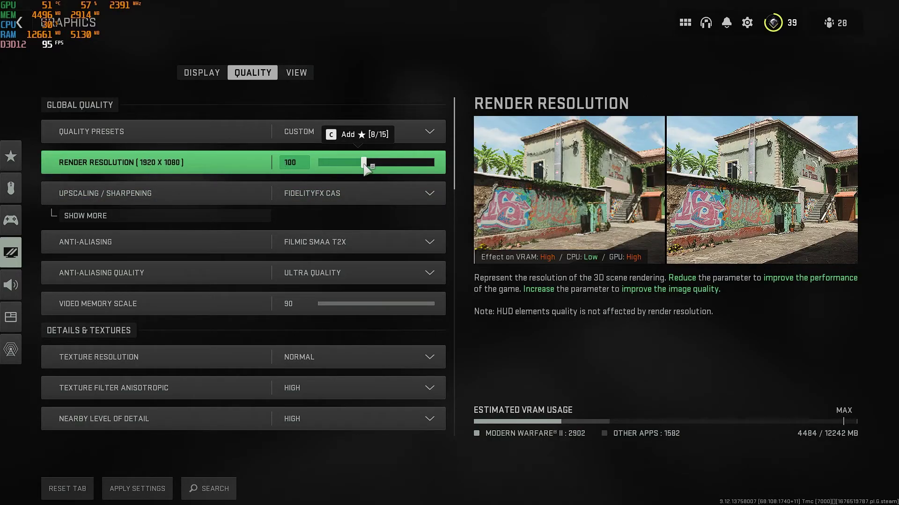
- Select FidelityFX CAS as the upscaling/sharpening method and set its strength to 65
{"action": "left_click", "coordinate": [327, 193]}
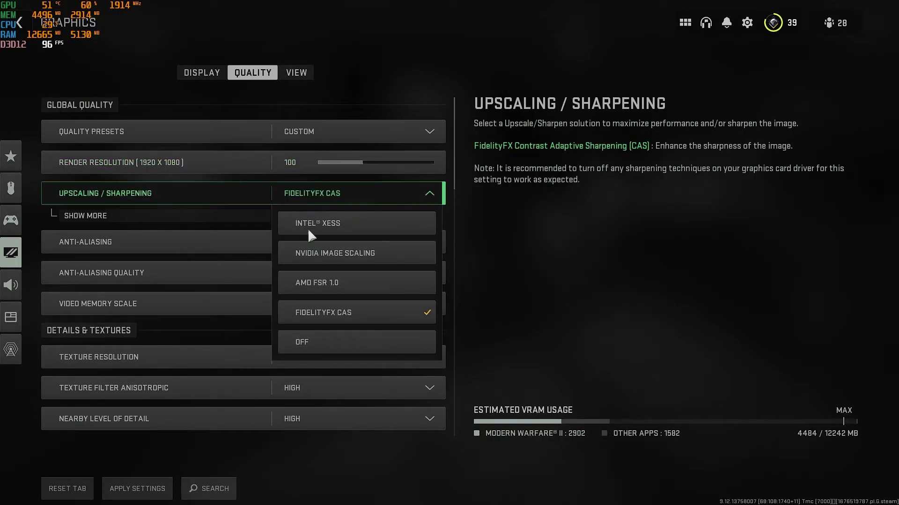
{"action": "left_click", "coordinate": [310, 313]}
{"action": "left_click", "coordinate": [180, 216]}
{"action": "left_click_drag", "start_coordinate": [381, 221], "coordinate": [394, 225]}
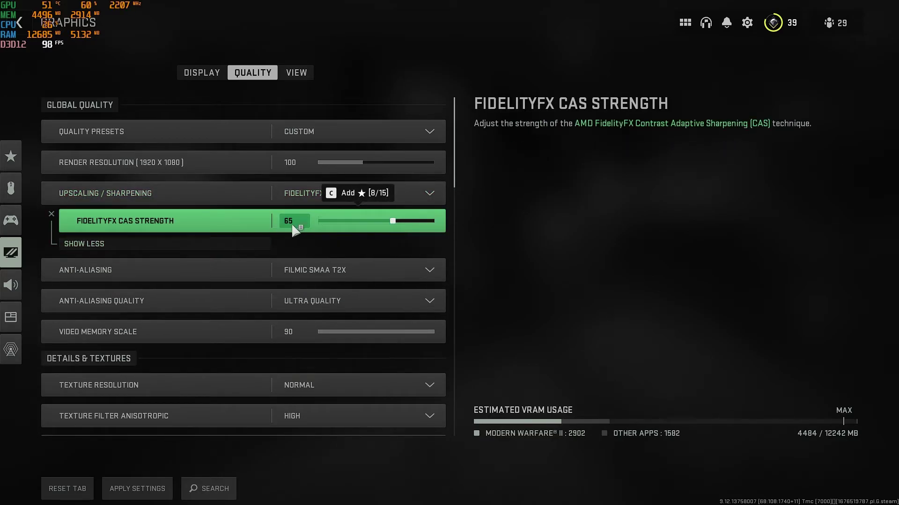
{"action": "left_click", "coordinate": [243, 244]}
- Set anti-aliasing to Filmic SMAA T2X at Ultra Quality, with the video memory scale at 90
{"action": "left_click", "coordinate": [325, 242]}
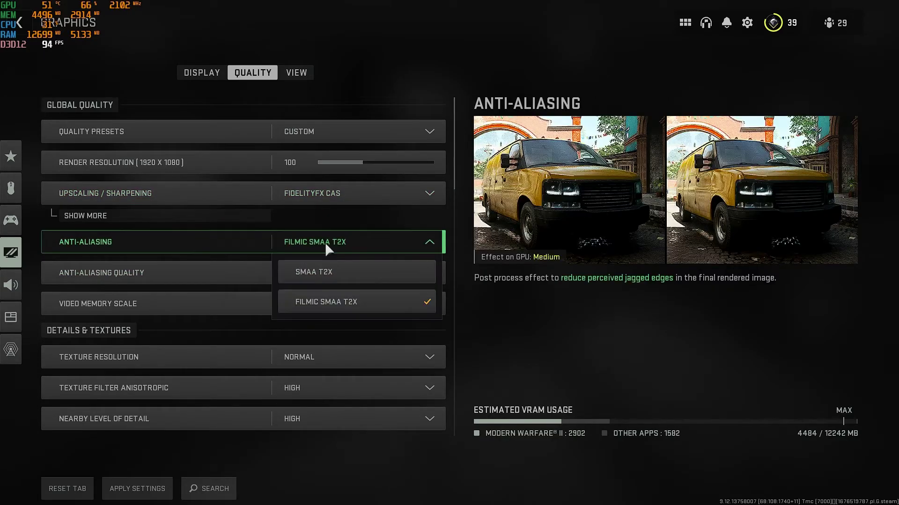
{"action": "left_click", "coordinate": [327, 307]}
{"action": "left_click", "coordinate": [364, 281]}
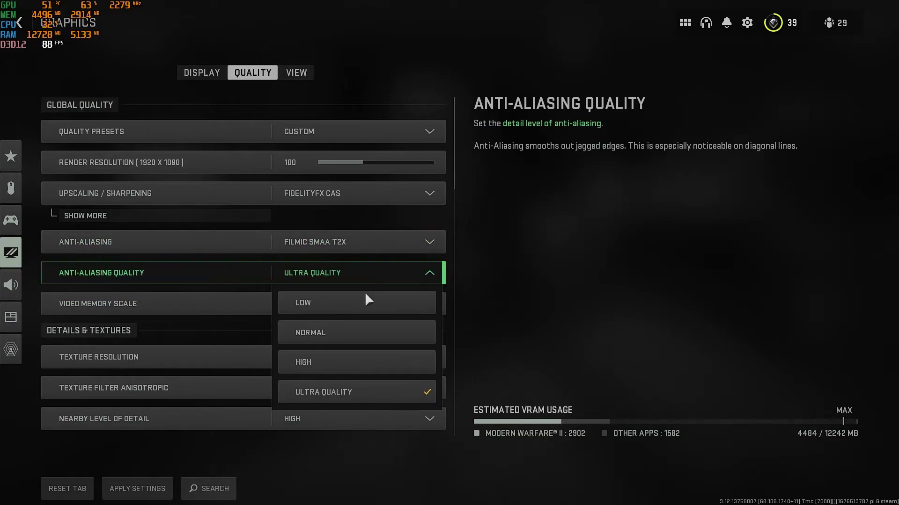
{"action": "left_click", "coordinate": [348, 391]}
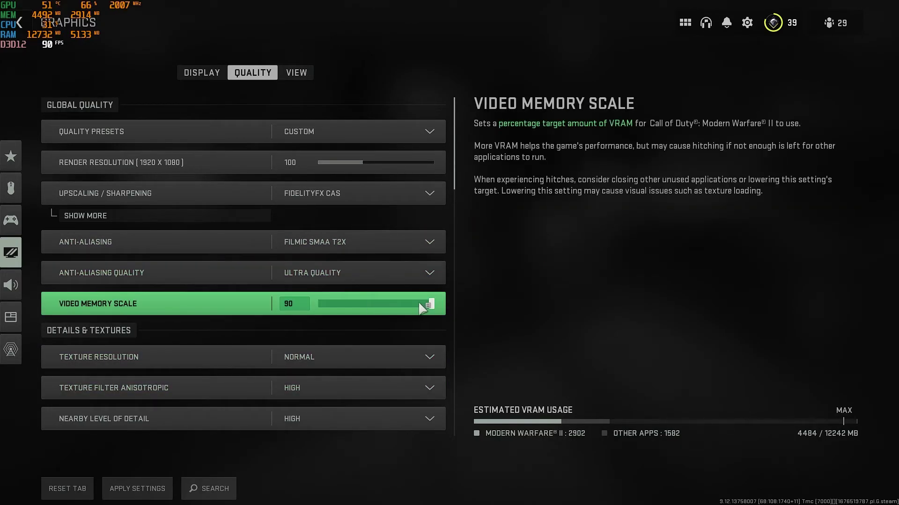
{"action": "mouse_move", "coordinate": [416, 309]}
{"action": "left_mouse_down"}
{"action": "mouse_move", "coordinate": [439, 307]}
{"action": "mouse_move", "coordinate": [423, 305]}
{"action": "left_mouse_up"}
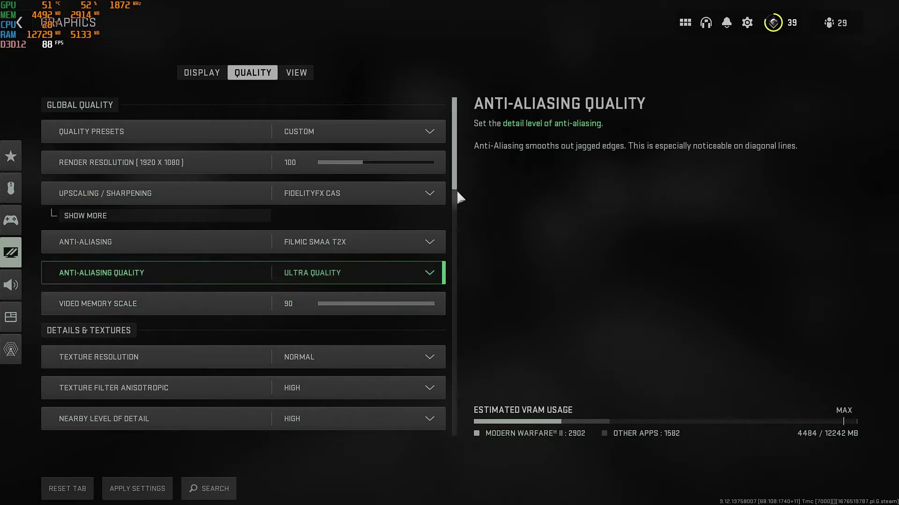
- Set the texture resolution to Normal in the details and textures settings
{"action": "scroll", "coordinate": [456, 192], "scroll_direction": "down", "scroll_amount": 1}
{"action": "left_click_drag", "start_coordinate": [457, 192], "coordinate": [451, 233]}
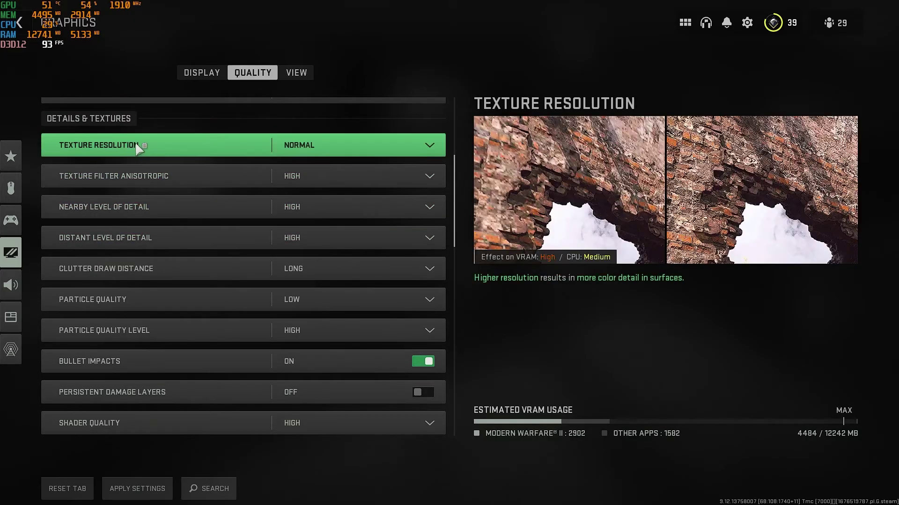
{"action": "left_click", "coordinate": [320, 142]}
{"action": "left_click", "coordinate": [321, 241]}
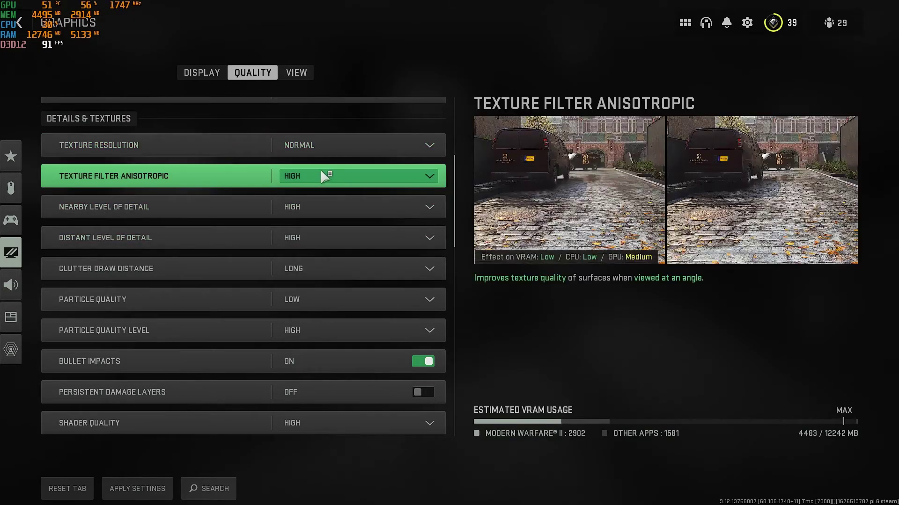
- Set the nearby and distant levels of detail to High and the clutter draw distance to Long
{"action": "left_click", "coordinate": [321, 209]}
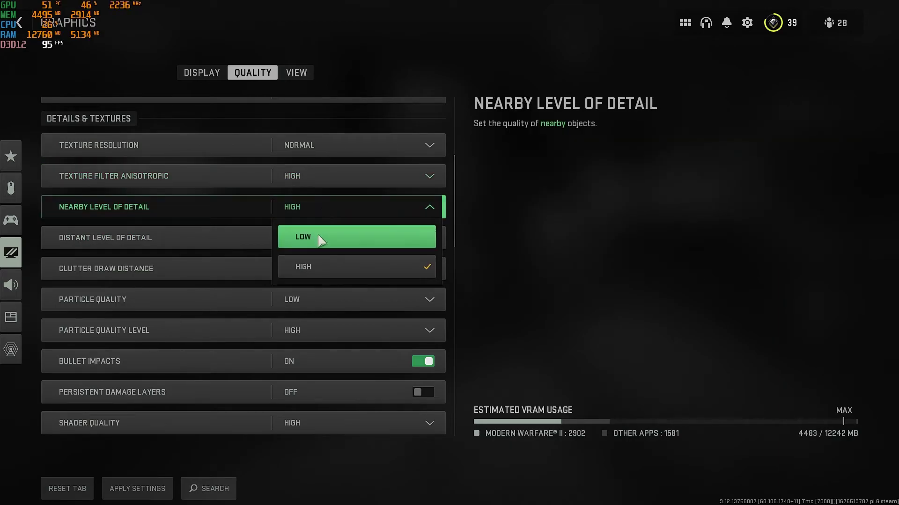
{"action": "left_click", "coordinate": [315, 266]}
{"action": "left_click", "coordinate": [321, 239]}
{"action": "left_click", "coordinate": [319, 263]}
{"action": "left_click", "coordinate": [319, 269]}
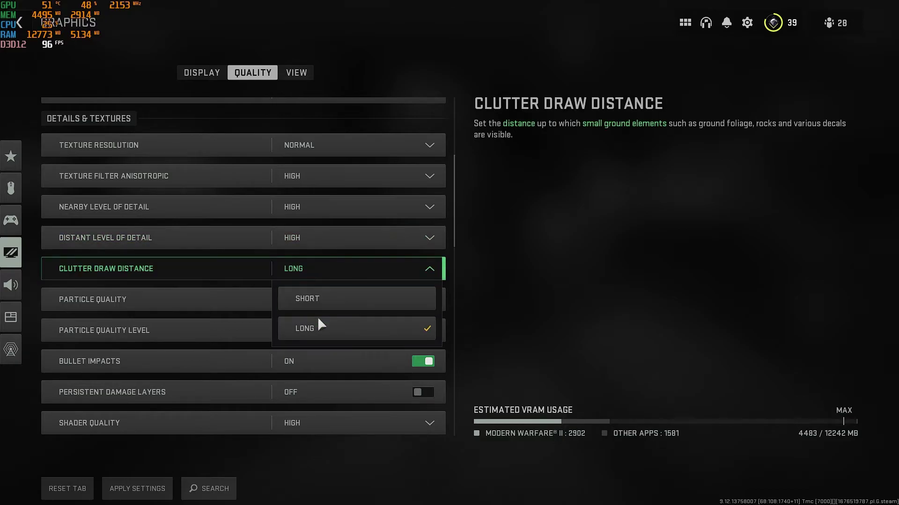
{"action": "left_click", "coordinate": [327, 326]}
- Set particle quality to Low and shader quality to High
{"action": "scroll", "coordinate": [458, 253], "scroll_direction": "down", "scroll_amount": 5}
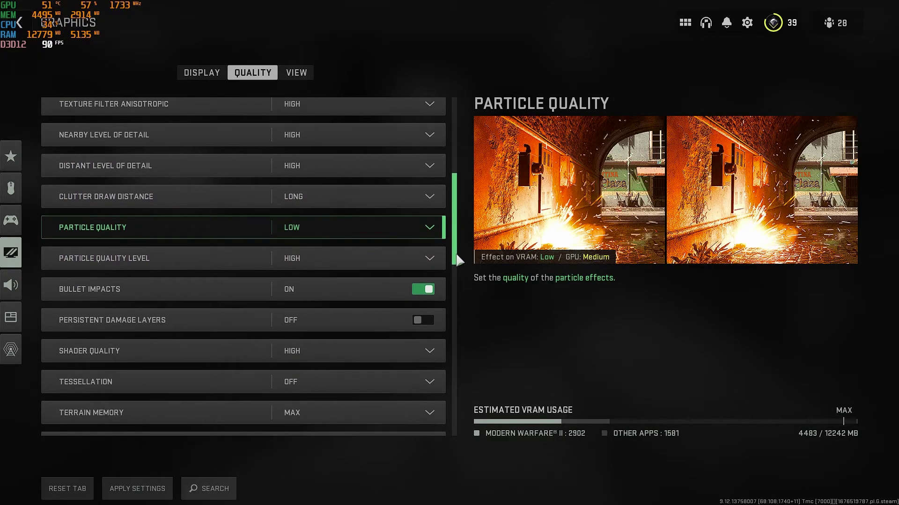
{"action": "left_click", "coordinate": [421, 228]}
{"action": "left_click", "coordinate": [417, 230]}
{"action": "left_click", "coordinate": [414, 263]}
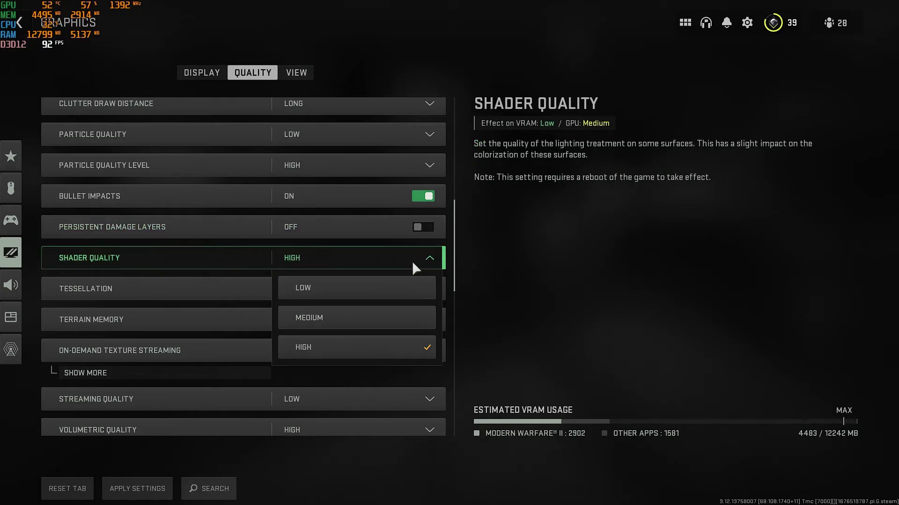
{"action": "left_click", "coordinate": [358, 347]}
- Set tessellation to Off and terrain memory to Max
{"action": "left_click", "coordinate": [312, 286]}
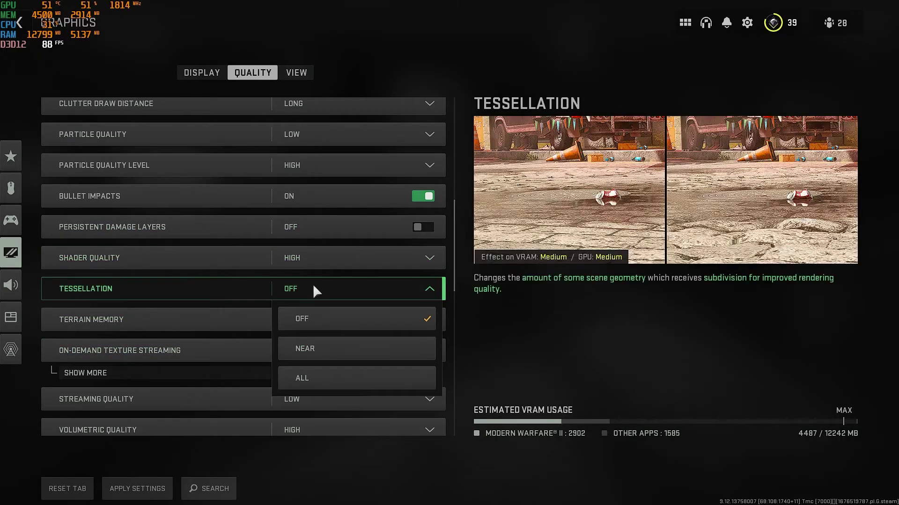
{"action": "left_click", "coordinate": [318, 326]}
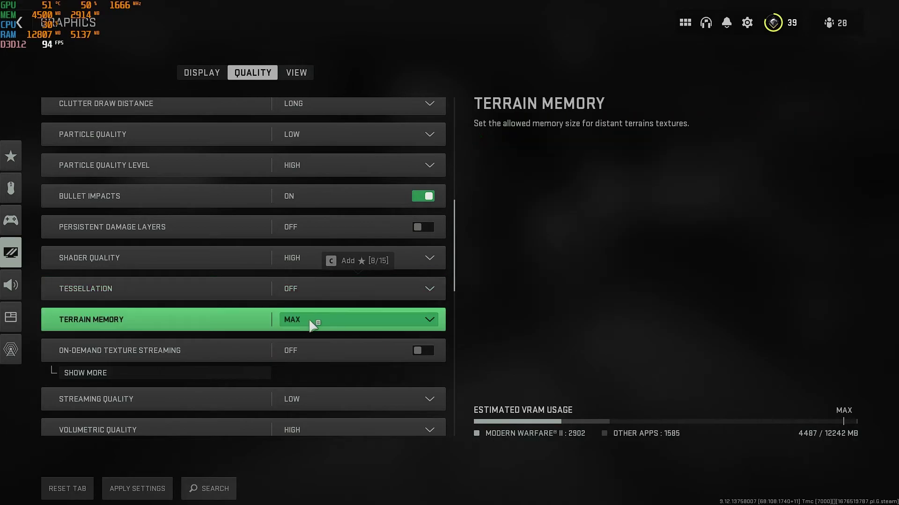
{"action": "left_click", "coordinate": [311, 320]}
{"action": "left_click", "coordinate": [326, 411]}
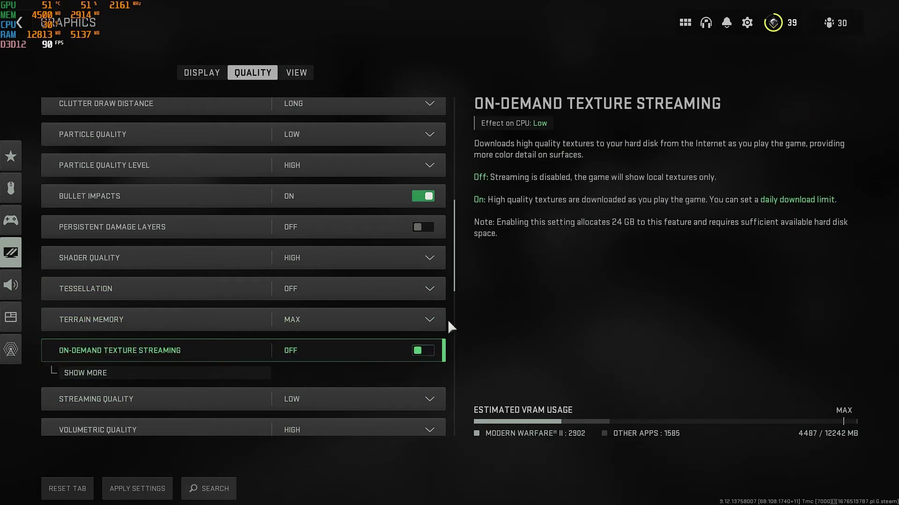
- Set streaming quality to Low and volumetric quality to High, with water caustics turned off
{"action": "left_click_drag", "start_coordinate": [453, 283], "coordinate": [452, 333]}
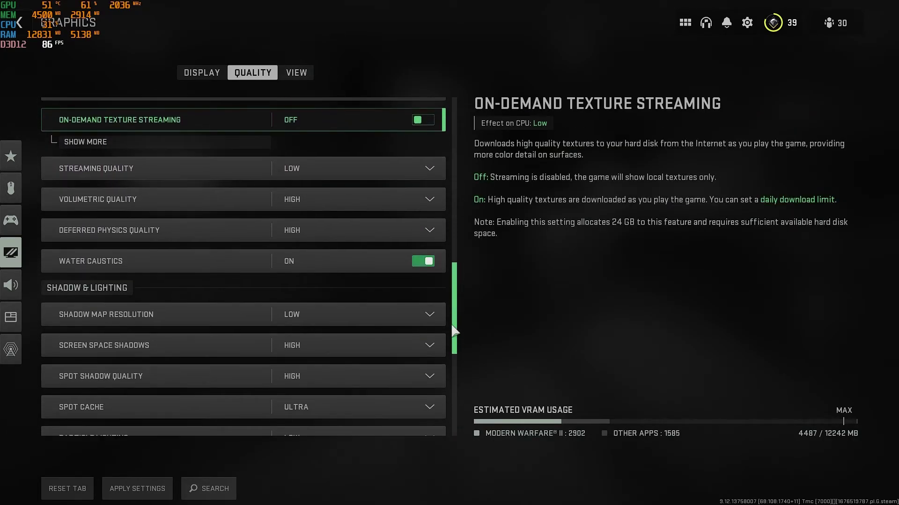
{"action": "left_click", "coordinate": [335, 170]}
{"action": "left_click", "coordinate": [319, 206]}
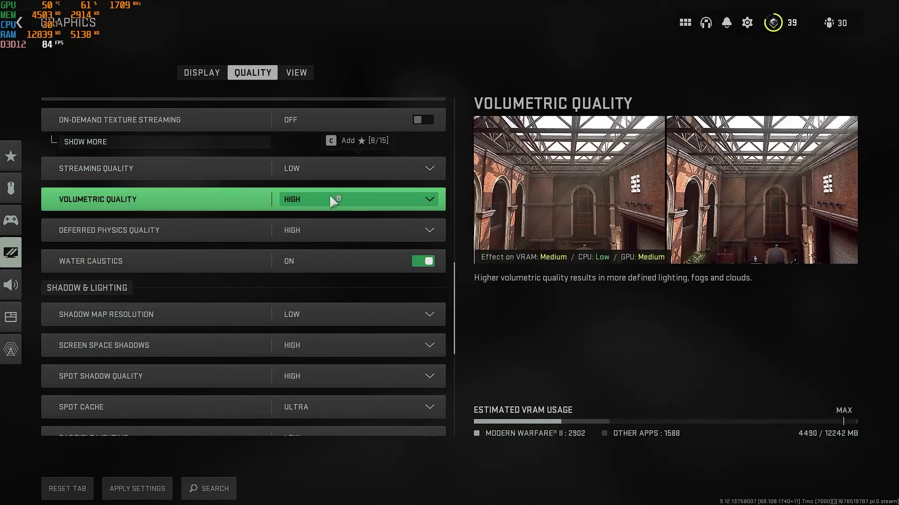
{"action": "left_click", "coordinate": [334, 195]}
{"action": "left_click", "coordinate": [316, 286]}
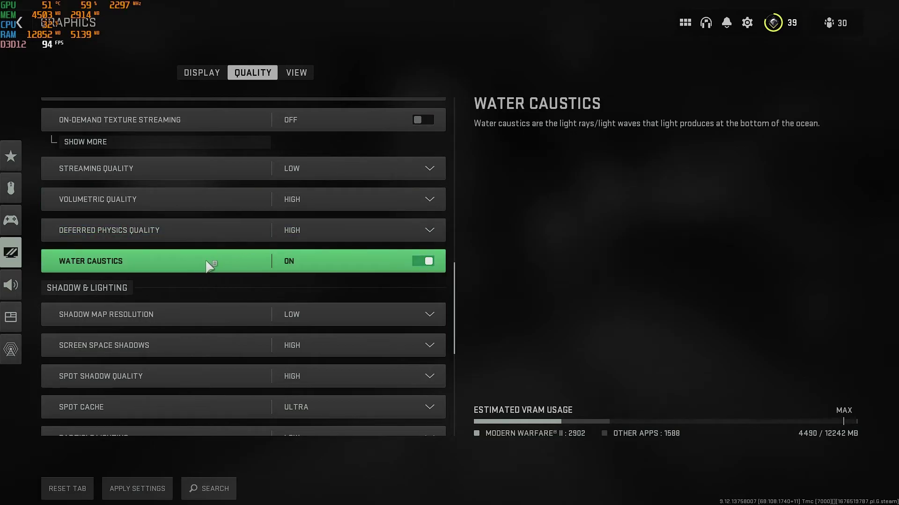
{"action": "left_click", "coordinate": [421, 265]}
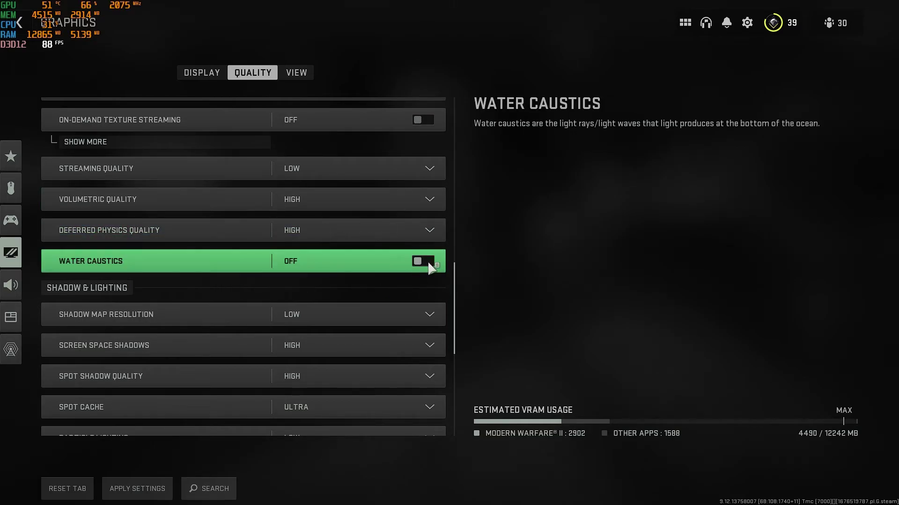
- Set the shadow map resolution to Low and screen space shadows to High
{"action": "left_click_drag", "start_coordinate": [451, 281], "coordinate": [459, 323]}
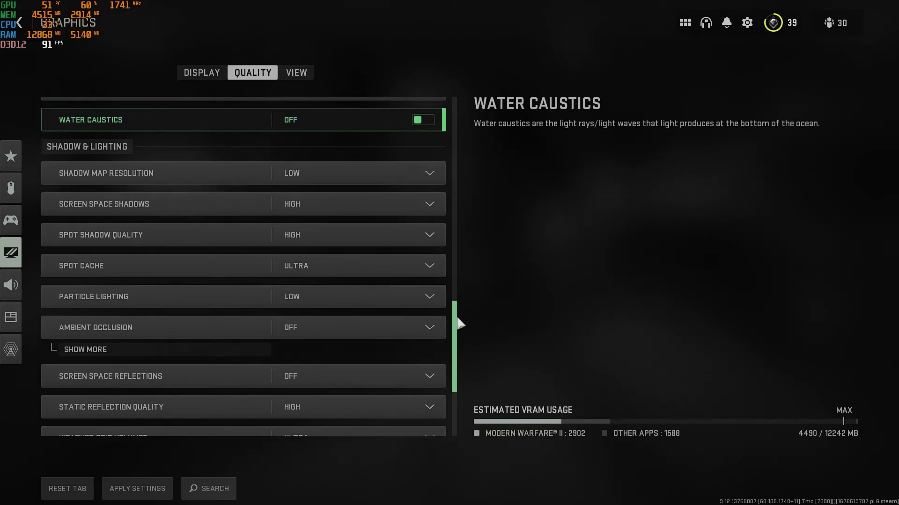
{"action": "left_click", "coordinate": [315, 178]}
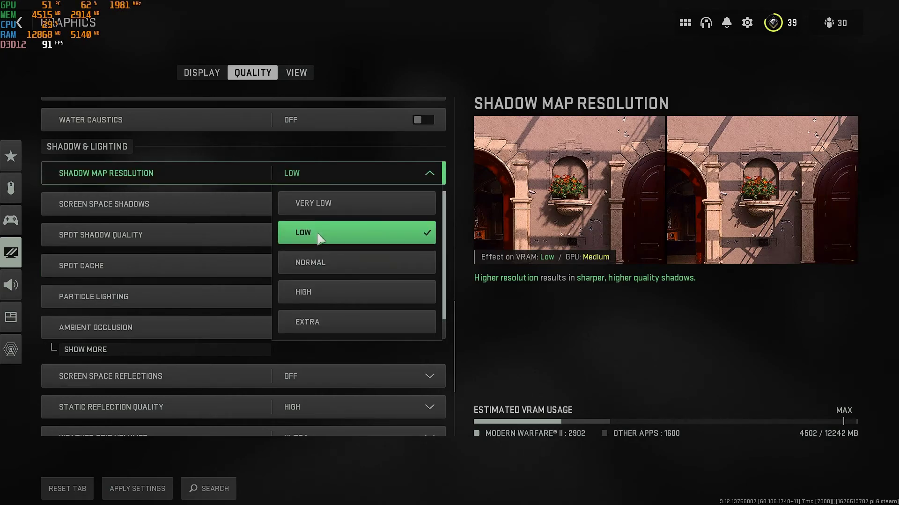
{"action": "left_click", "coordinate": [319, 238]}
{"action": "left_click", "coordinate": [311, 205]}
{"action": "left_click", "coordinate": [315, 295]}
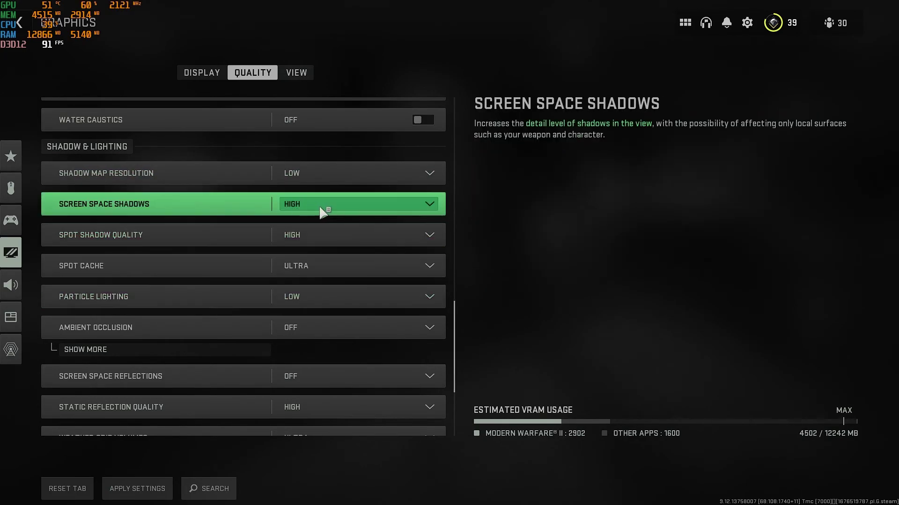